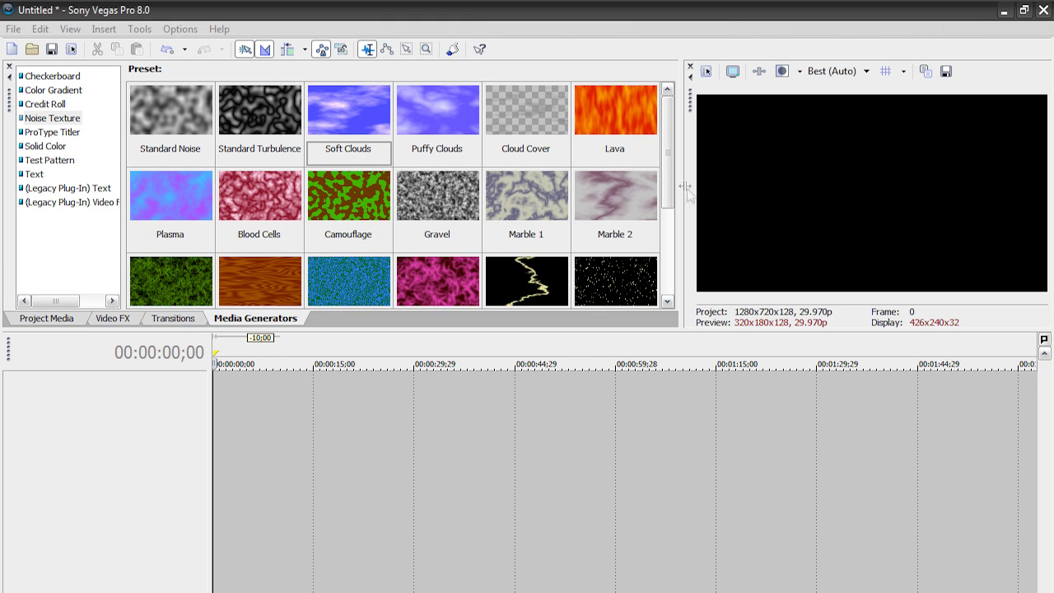
# Show the Noise Texture presets and drag Soft Clouds onto a new video track.
pyautogui.moveTo(671, 179); pyautogui.dragTo(670, 222)
pyautogui.click(53, 120)
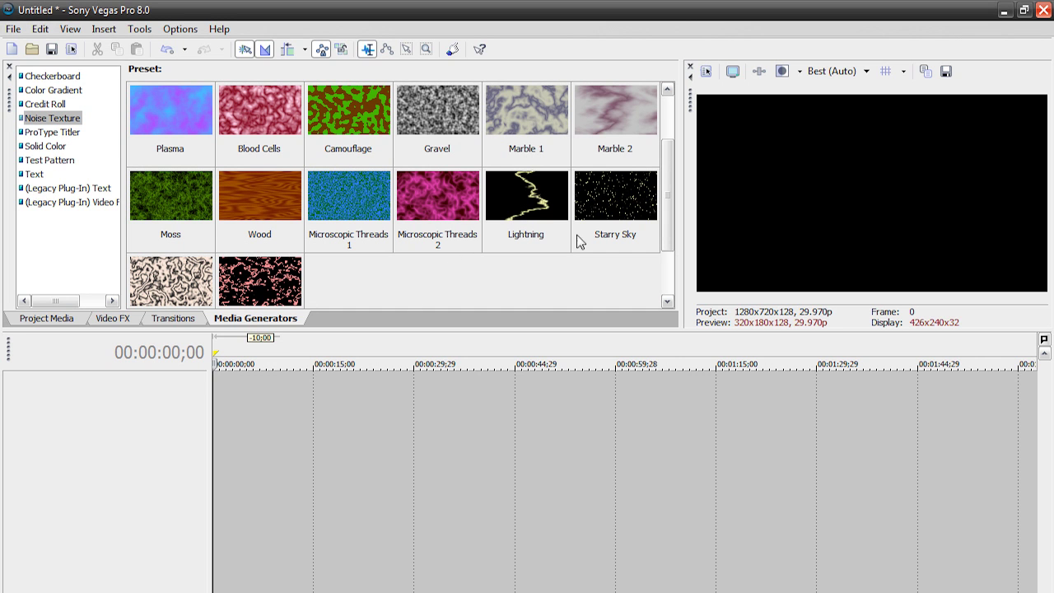
pyautogui.scroll(1, 663, 216)
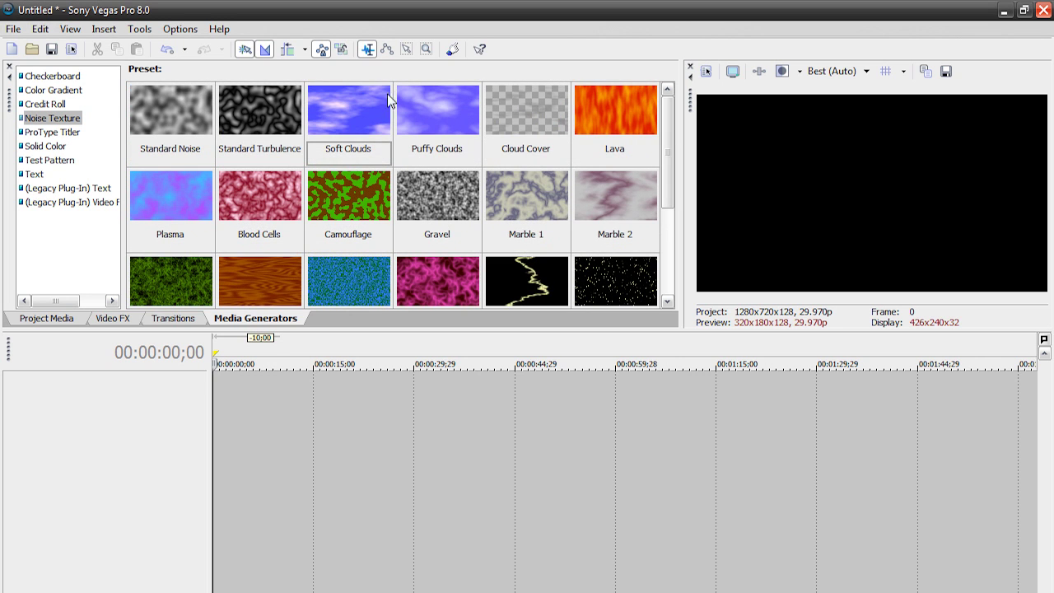
pyautogui.moveTo(391, 101); pyautogui.dragTo(146, 421)
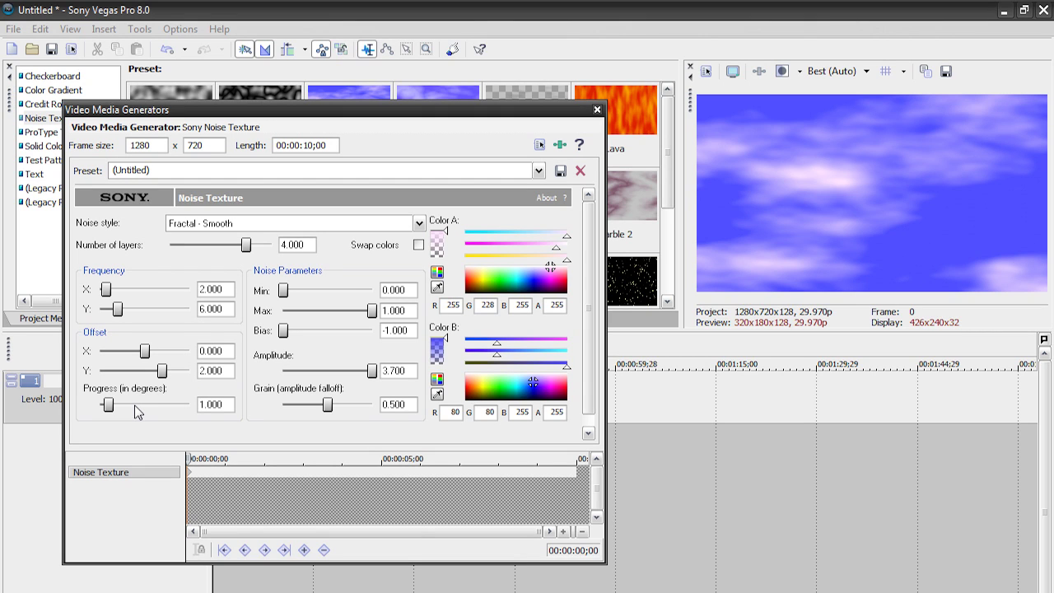
# Keep colour A white after trying other colours, raise grain to 0.530, and advance the preview time.
pyautogui.click(528, 288)
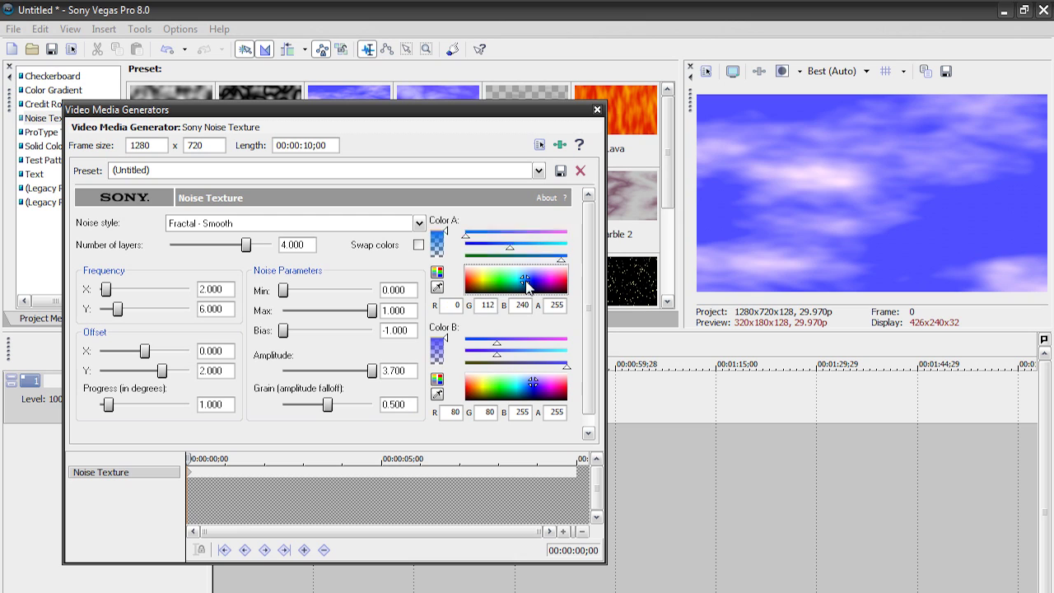
pyautogui.click(553, 284)
pyautogui.moveTo(553, 284); pyautogui.dragTo(553, 265)
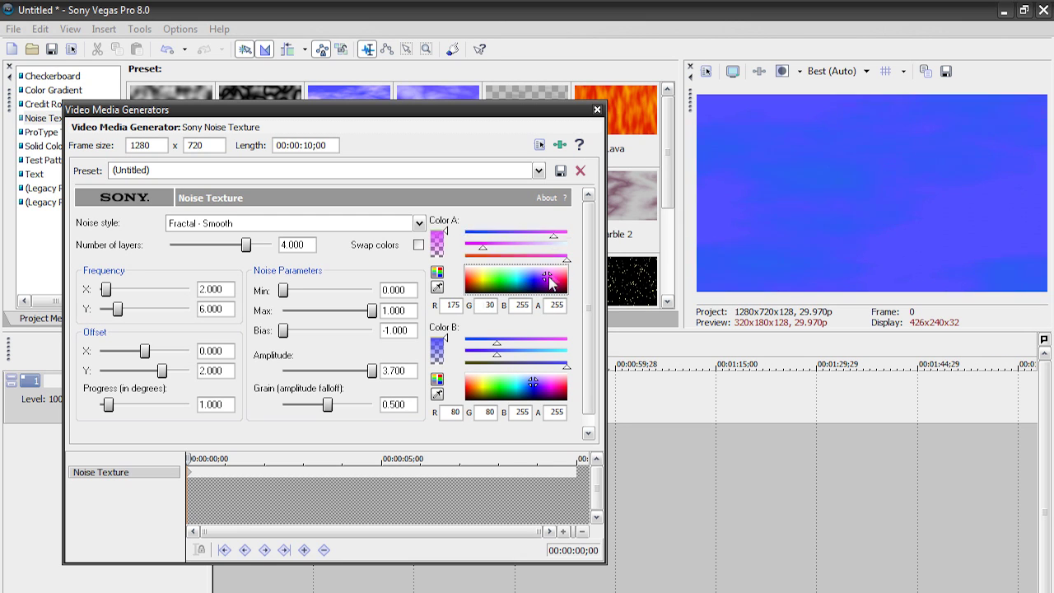
pyautogui.moveTo(330, 407)
pyautogui.mouseDown()
pyautogui.moveTo(372, 405)
pyautogui.moveTo(332, 403)
pyautogui.mouseUp()
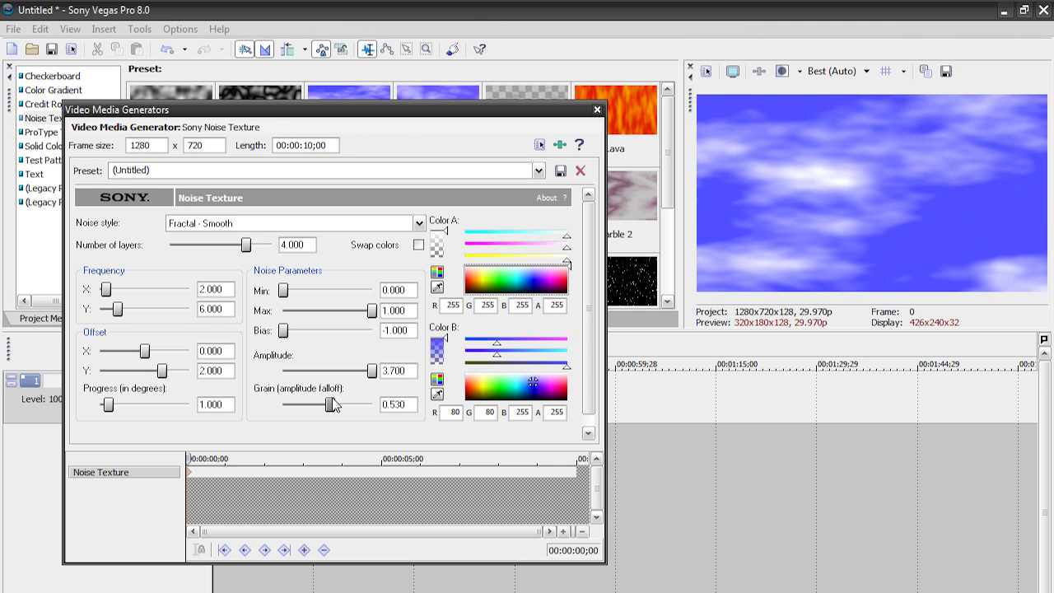
pyautogui.click(310, 479)
pyautogui.moveTo(310, 458); pyautogui.dragTo(260, 458)
# Scrub the generator's preview between about 5 and 6.5 seconds to view the clouds.
pyautogui.moveTo(439, 458); pyautogui.dragTo(348, 455)
pyautogui.click(441, 489)
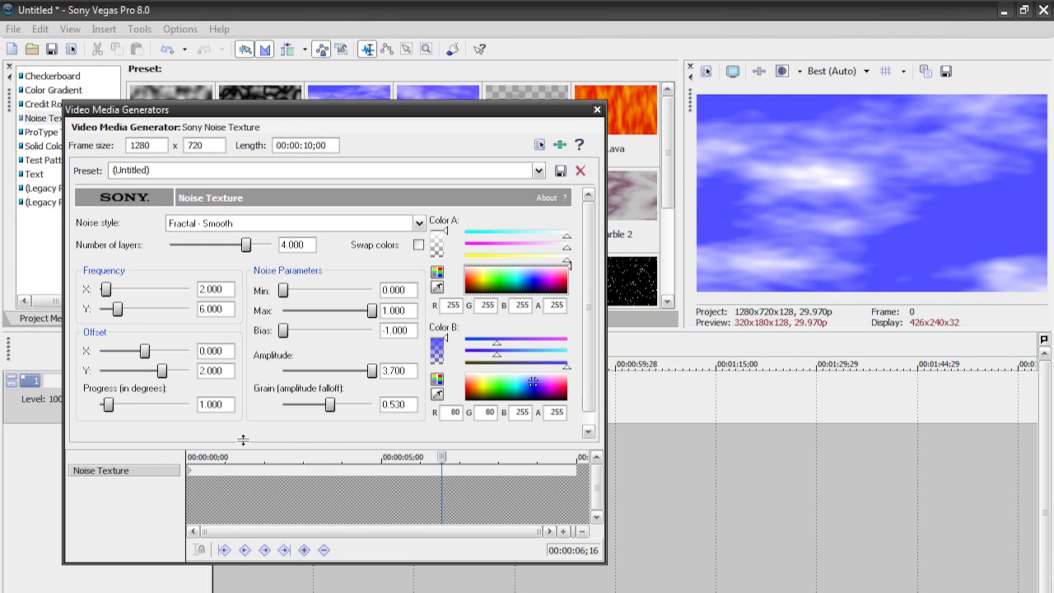
pyautogui.moveTo(442, 452); pyautogui.dragTo(287, 447)
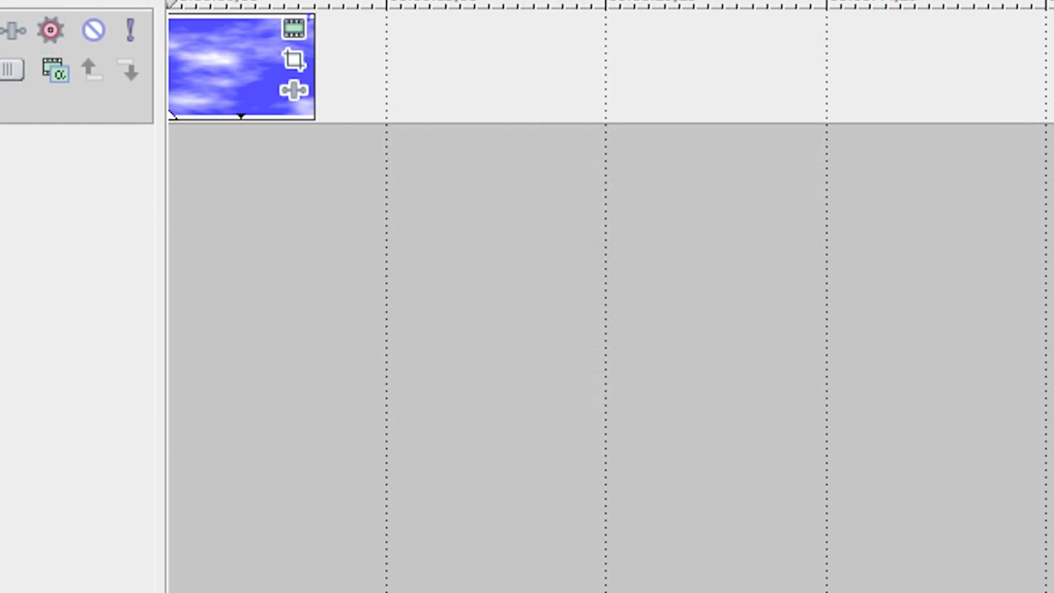
# Zoom the timeline in on the cloud clip and reopen its noise texture settings.
pyautogui.press('Up')
pyautogui.scroll(3, 324, 94)
pyautogui.scroll(-3, 325, 94)
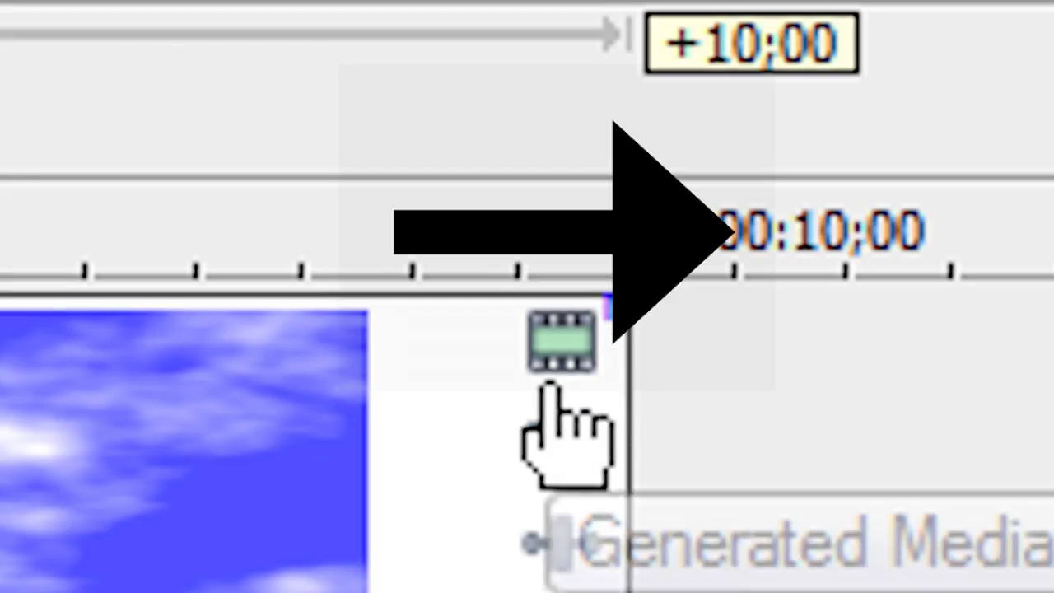
pyautogui.click(355, 380)
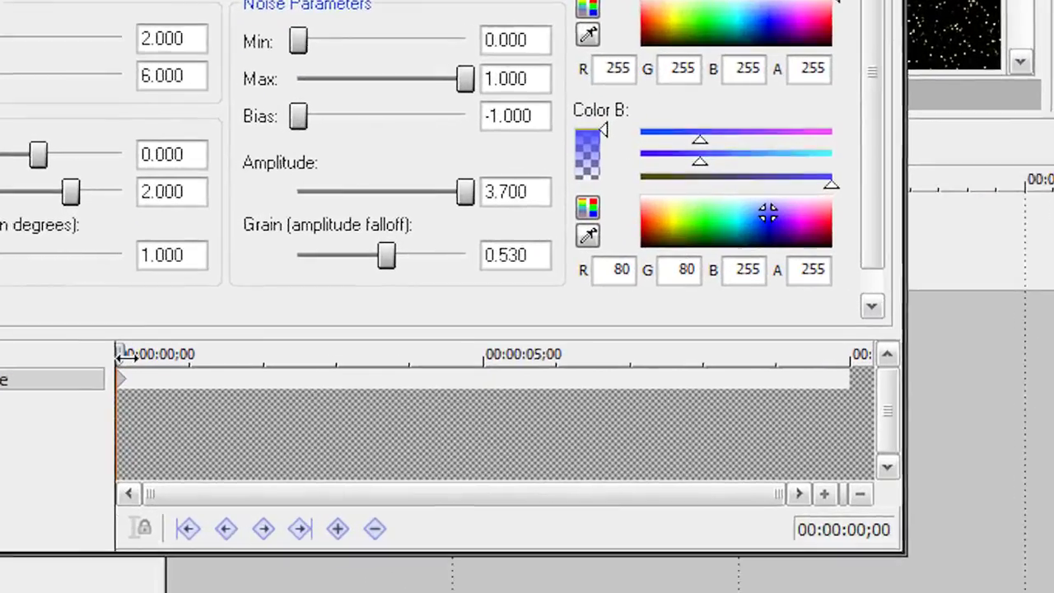
# Move the keyframe cursor to 00:00:10;00 and set colour A to black.
pyautogui.click(257, 468)
pyautogui.moveTo(259, 302); pyautogui.dragTo(988, 298)
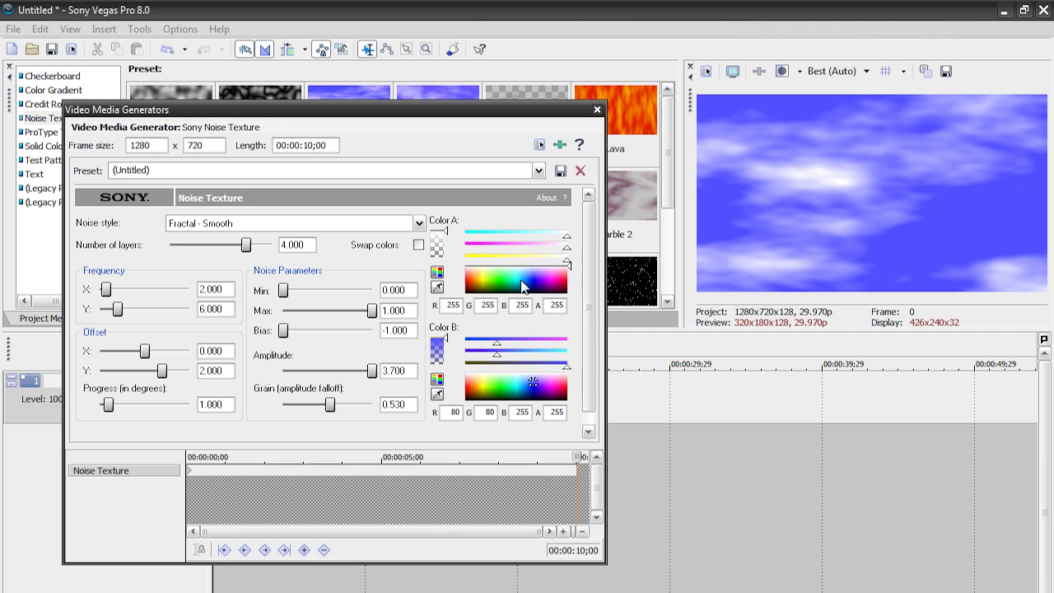
pyautogui.click(566, 294)
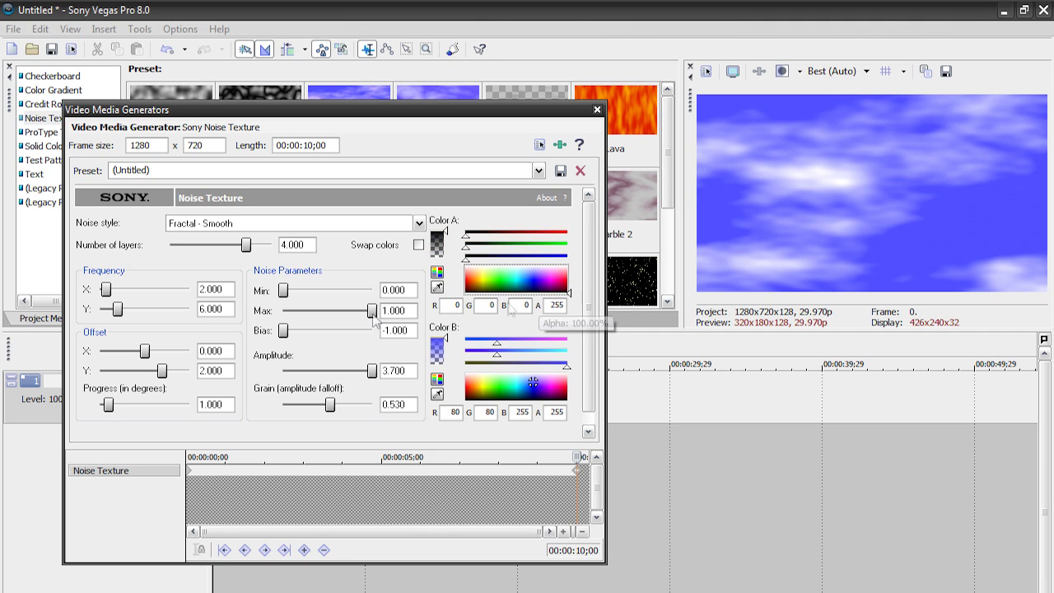
pyautogui.moveTo(109, 407); pyautogui.dragTo(250, 409)
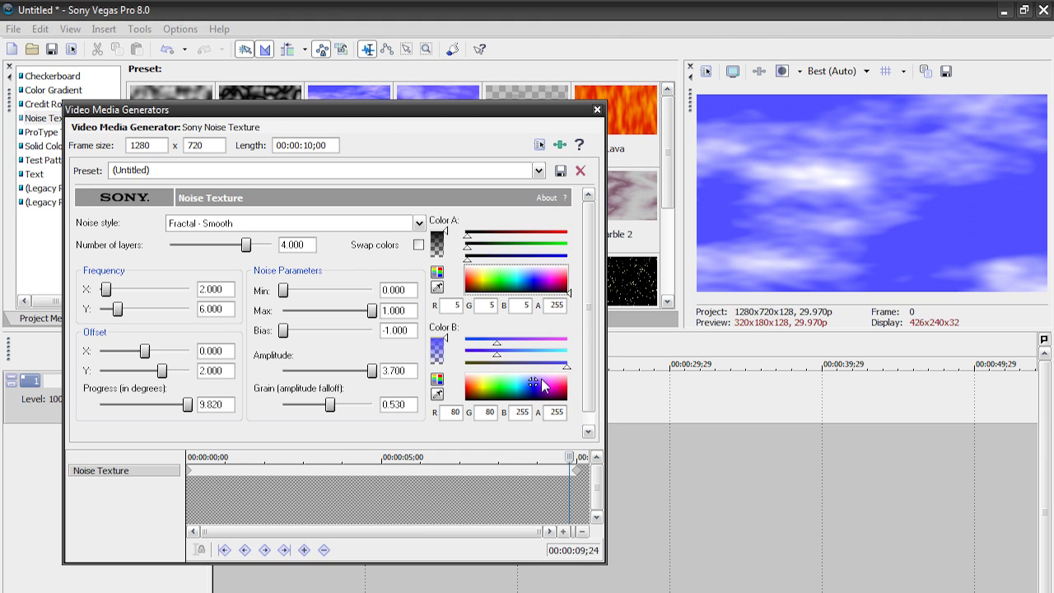
pyautogui.click(190, 479)
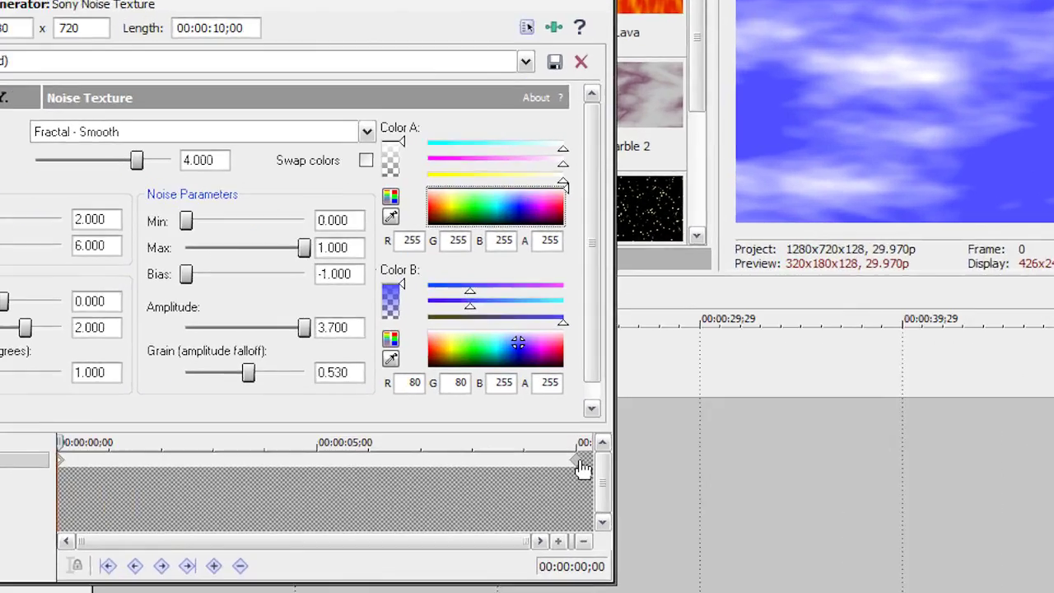
pyautogui.click(578, 470)
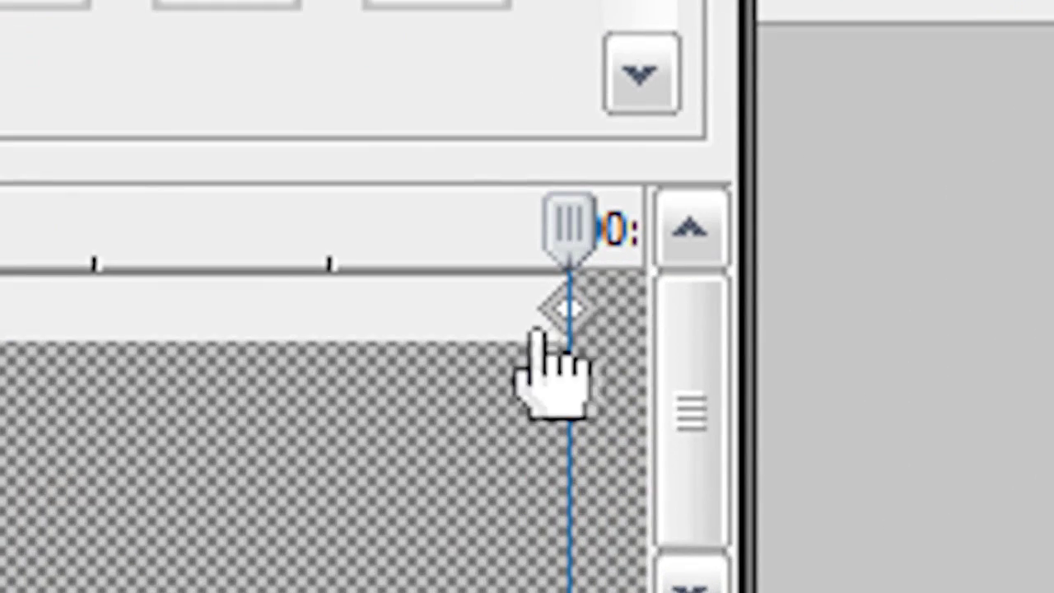
pyautogui.press('Delete')
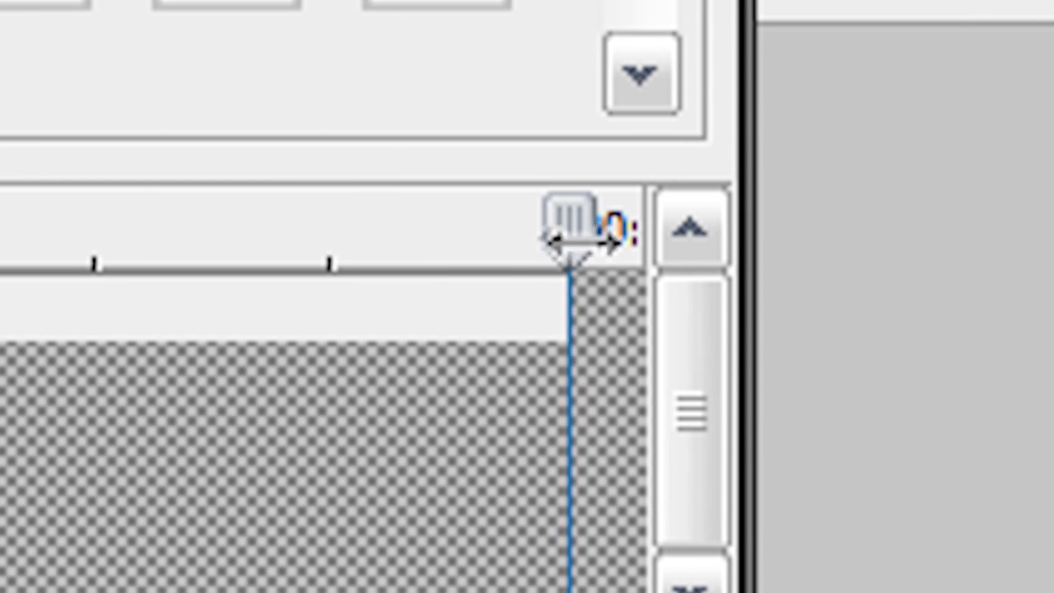
# At the clip end, set Progress to 10.000 and colour A to black.
pyautogui.moveTo(549, 266); pyautogui.dragTo(562, 237)
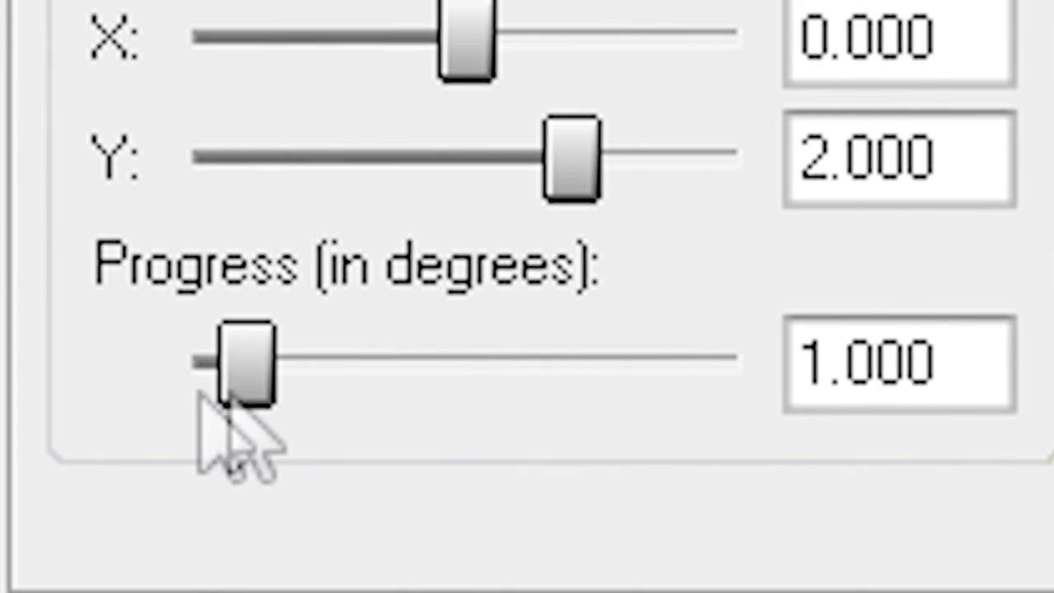
pyautogui.moveTo(248, 358); pyautogui.dragTo(828, 354)
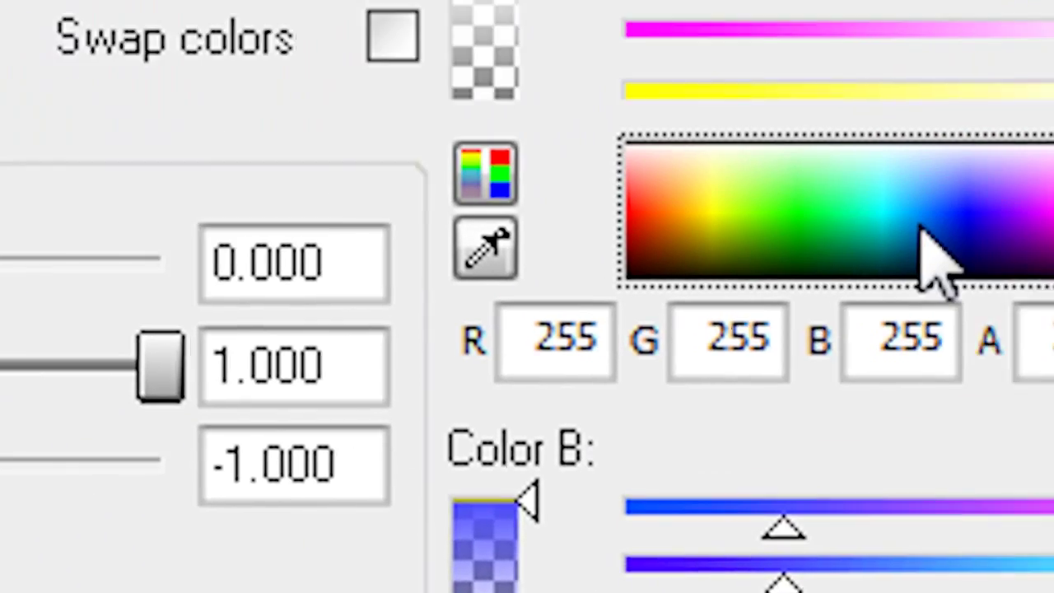
pyautogui.click(922, 222)
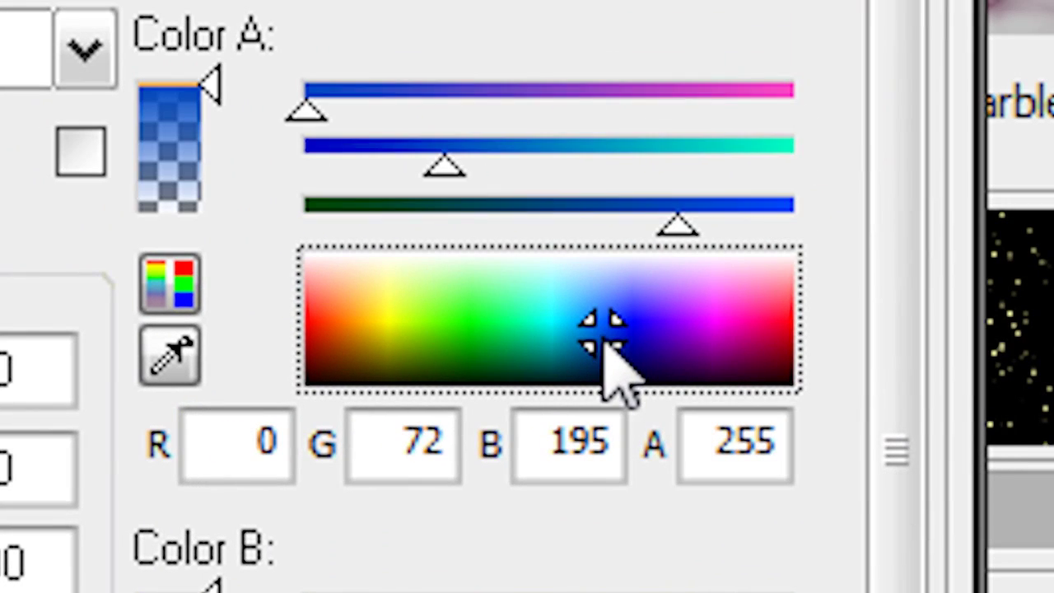
pyautogui.moveTo(609, 354); pyautogui.dragTo(852, 522)
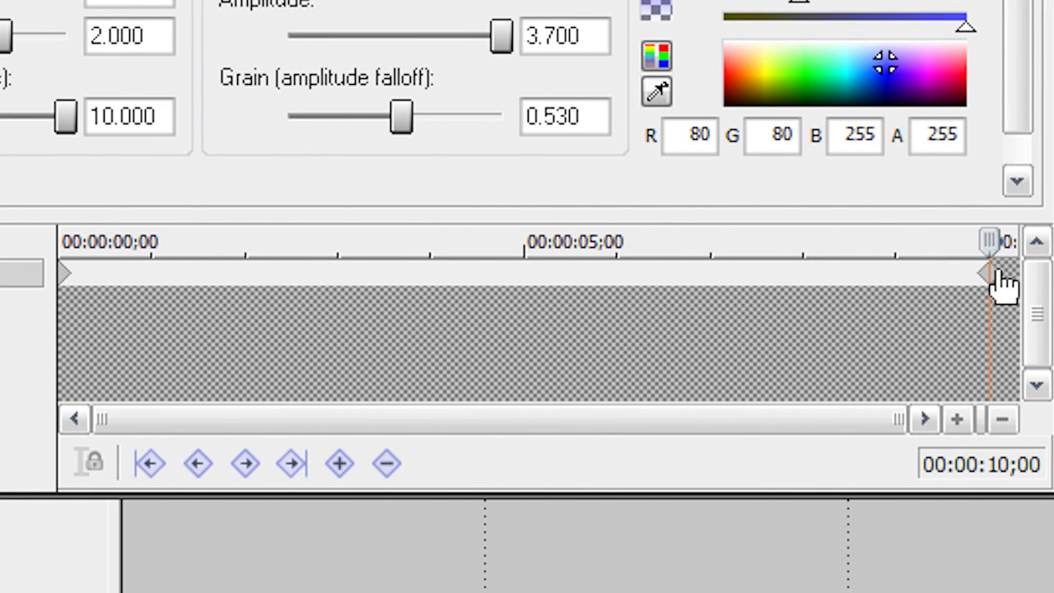
# Check the start and end keyframe values and preview the animation near the end.
pyautogui.click(74, 298)
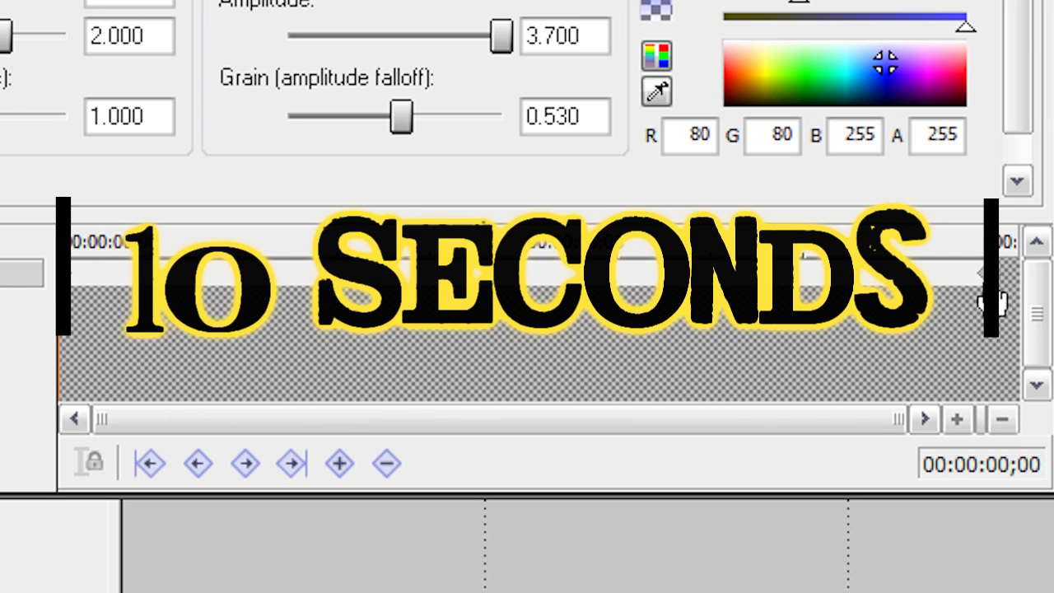
pyautogui.click(985, 296)
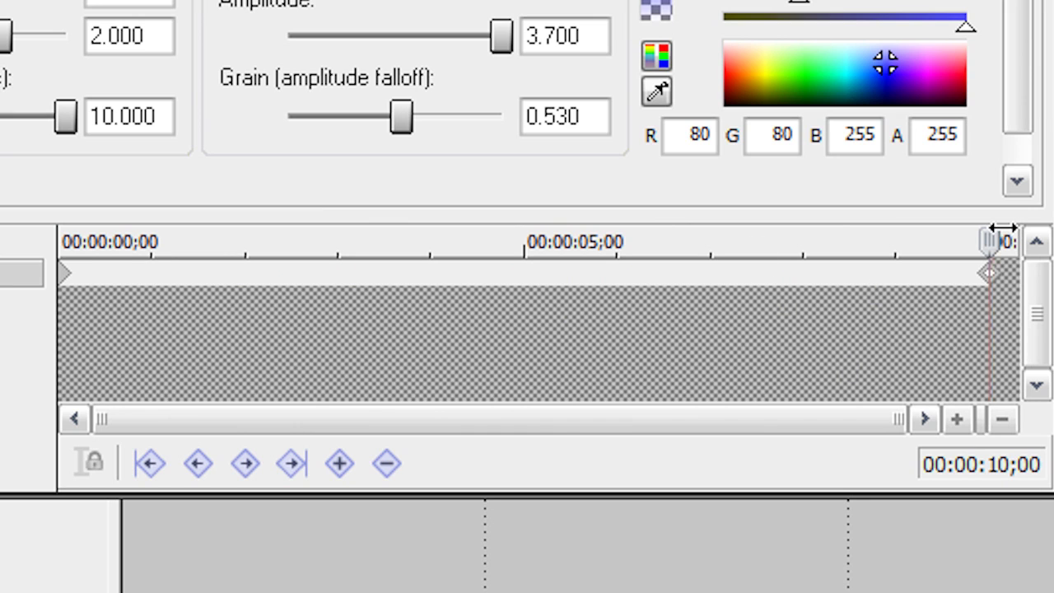
pyautogui.moveTo(997, 233)
pyautogui.mouseDown()
pyautogui.moveTo(909, 230)
pyautogui.moveTo(990, 234)
pyautogui.mouseUp()
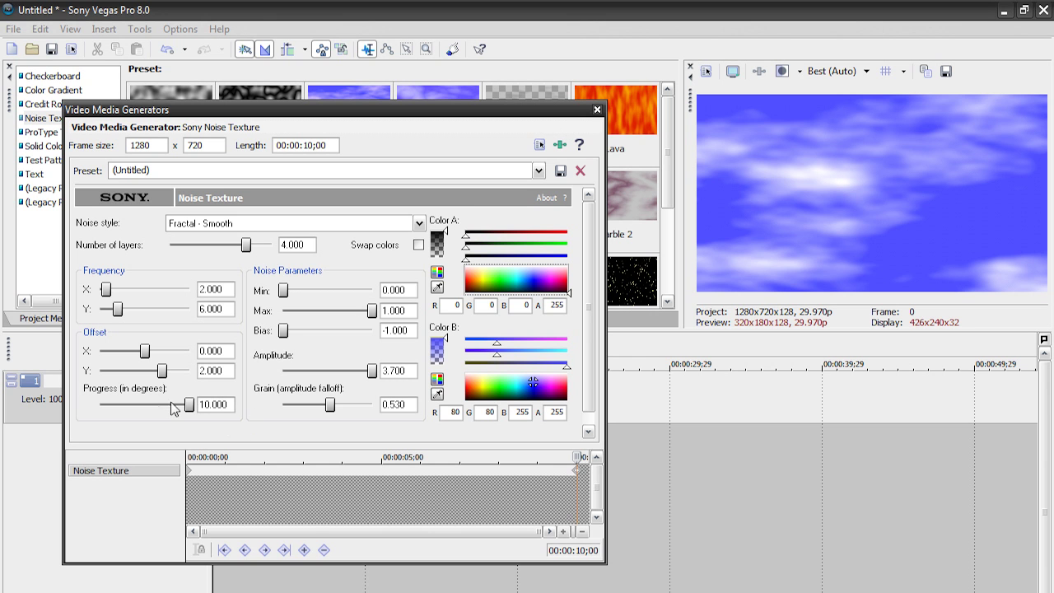
pyautogui.click(194, 471)
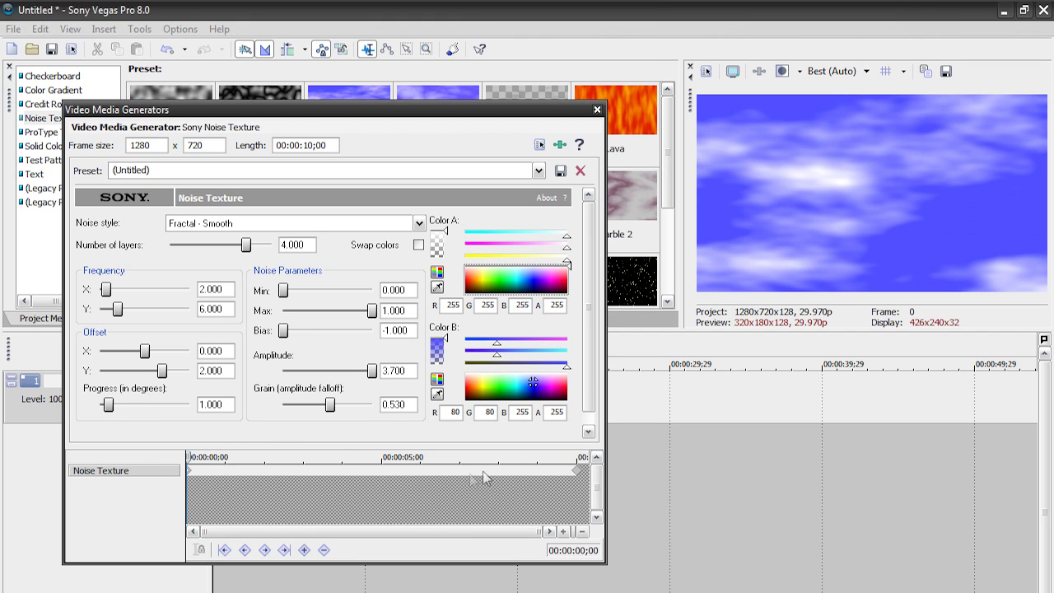
pyautogui.click(580, 479)
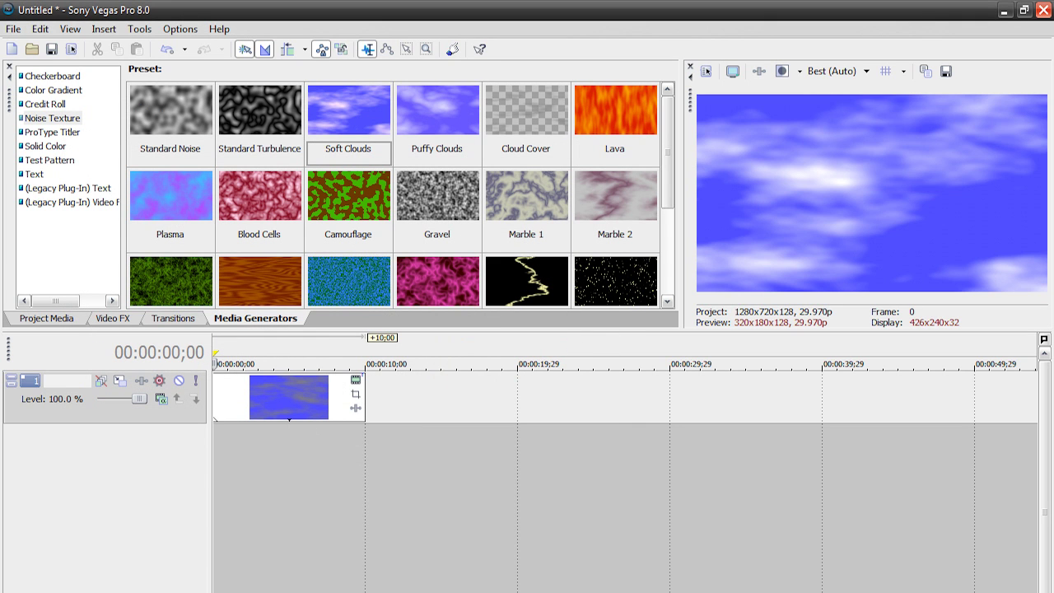
# Set preview quality to Preview (Auto), play the cloud clip, and reopen its generator settings.
pyautogui.click(831, 71)
pyautogui.click(923, 108)
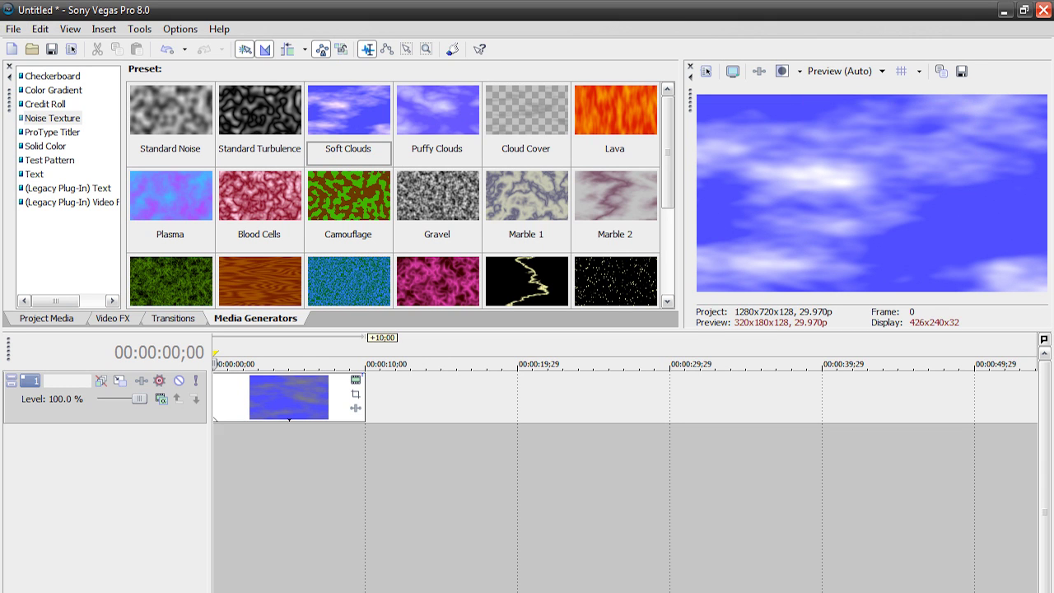
pyautogui.press('space')
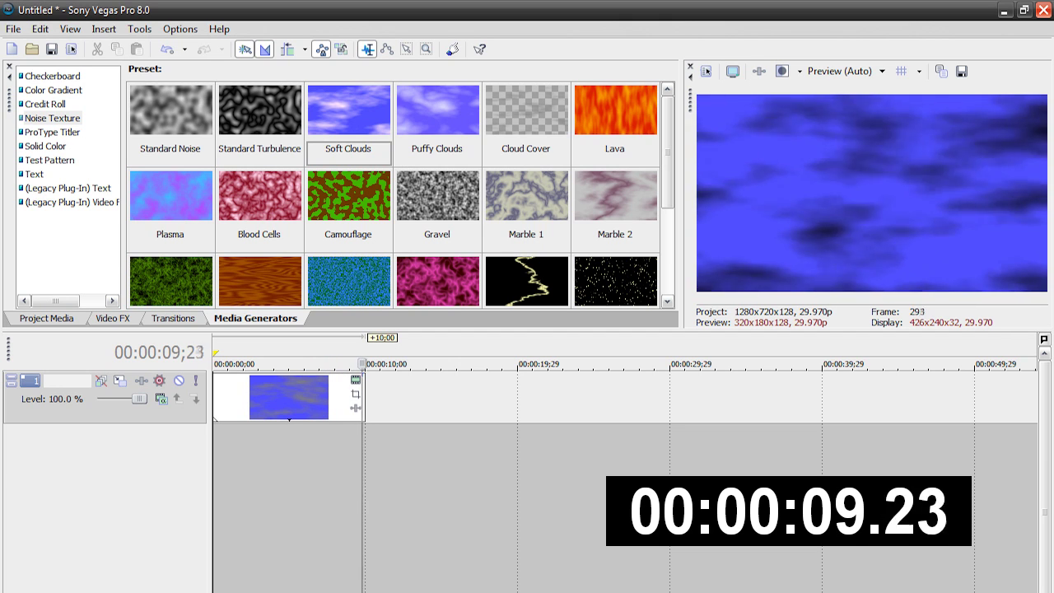
pyautogui.click(356, 380)
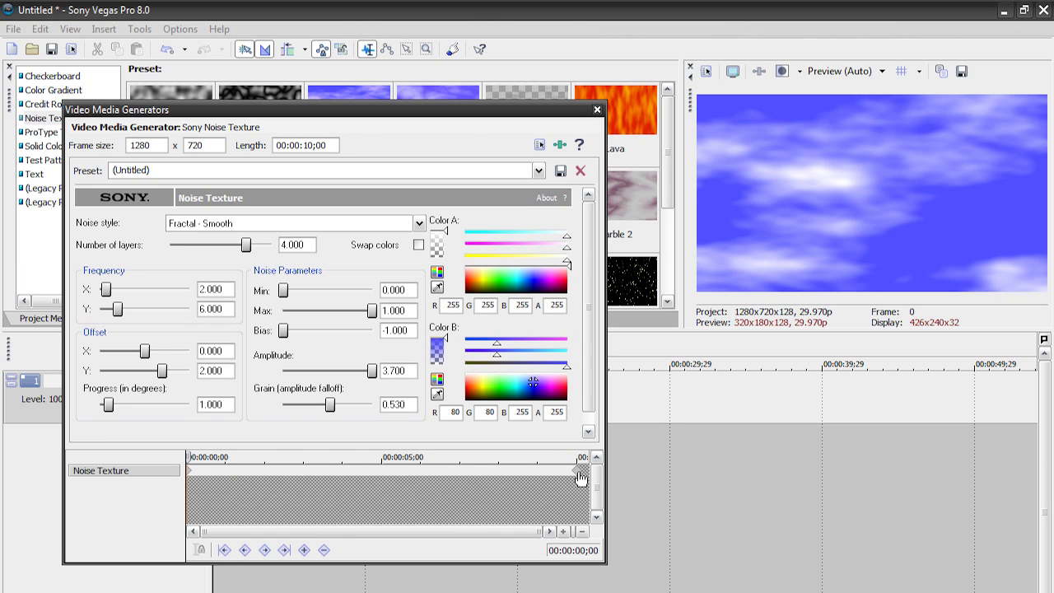
# Move the second keyframe to 00:00:05;00 and close the Noise Texture settings.
pyautogui.moveTo(578, 478); pyautogui.dragTo(384, 472)
pyautogui.click(597, 110)
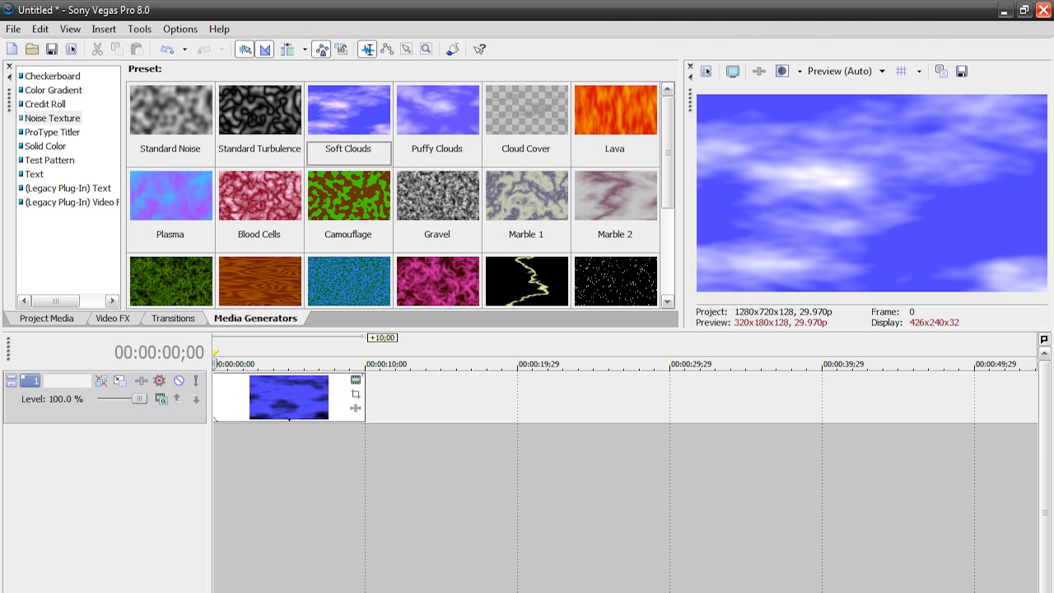
pyautogui.press('space')
# Drag the second cloud keyframe near the clip start, close the settings, and play the clip.
pyautogui.click(357, 384)
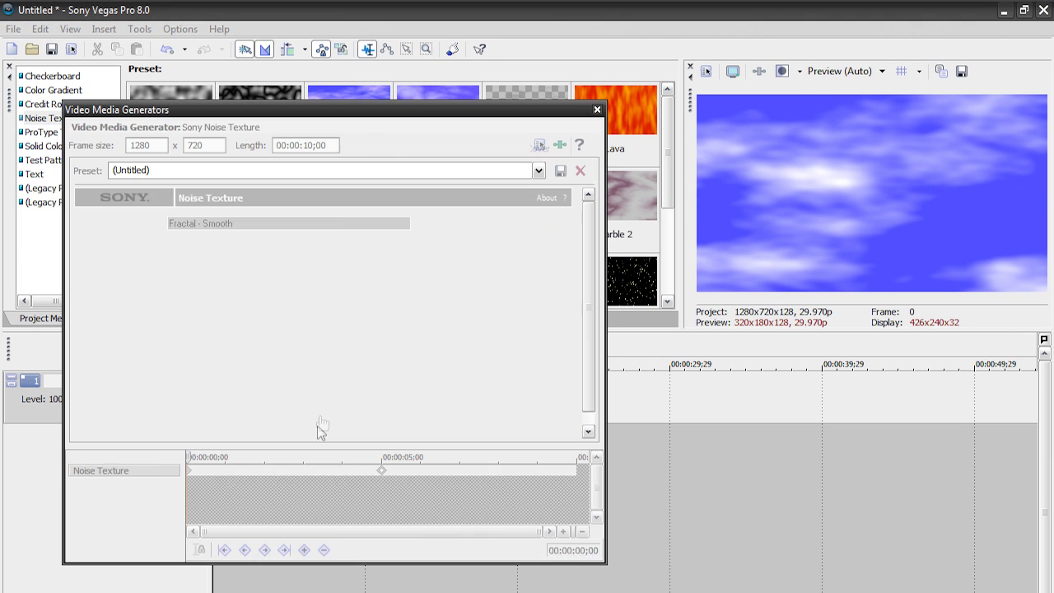
pyautogui.click(360, 489)
pyautogui.moveTo(381, 470); pyautogui.dragTo(202, 472)
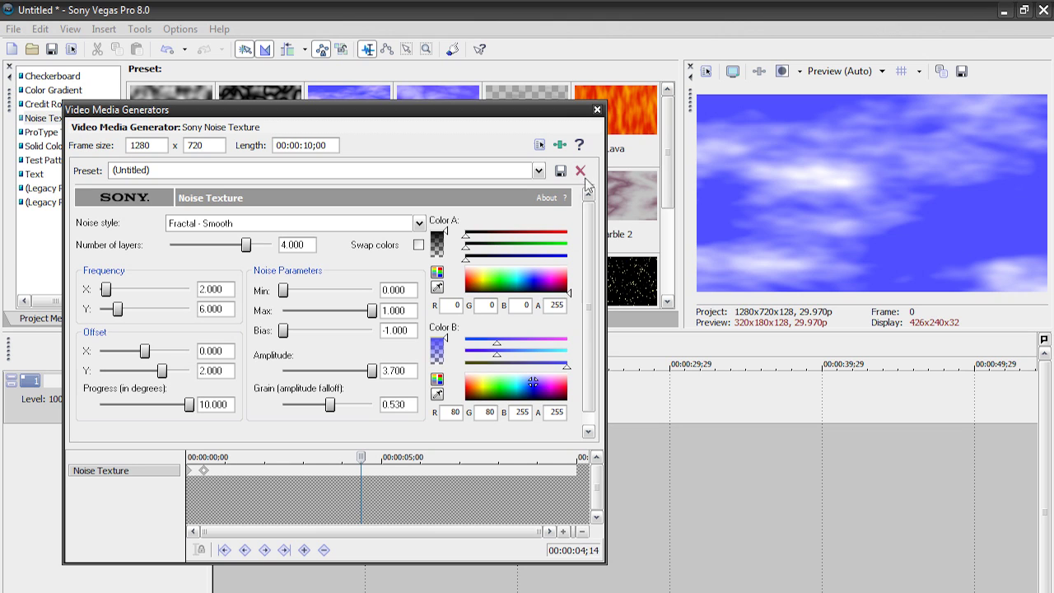
pyautogui.click(597, 111)
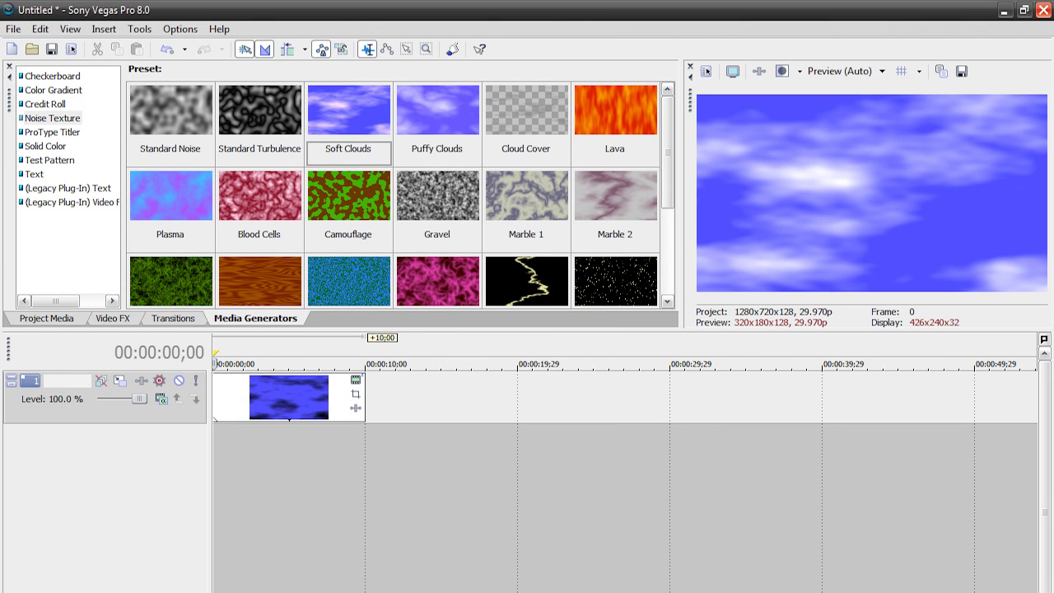
pyautogui.press('space')
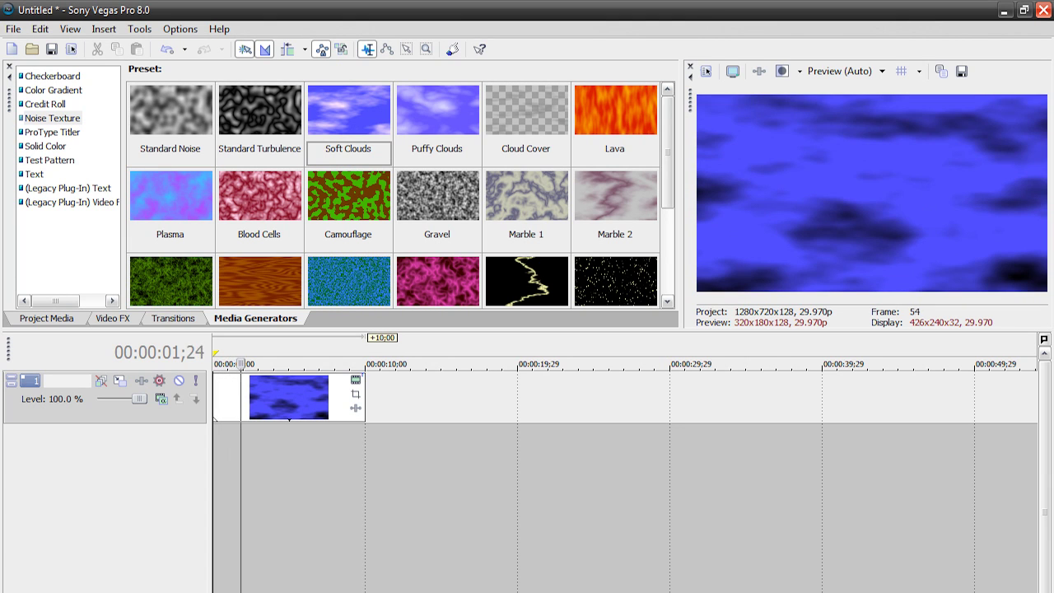
pyautogui.press('space')
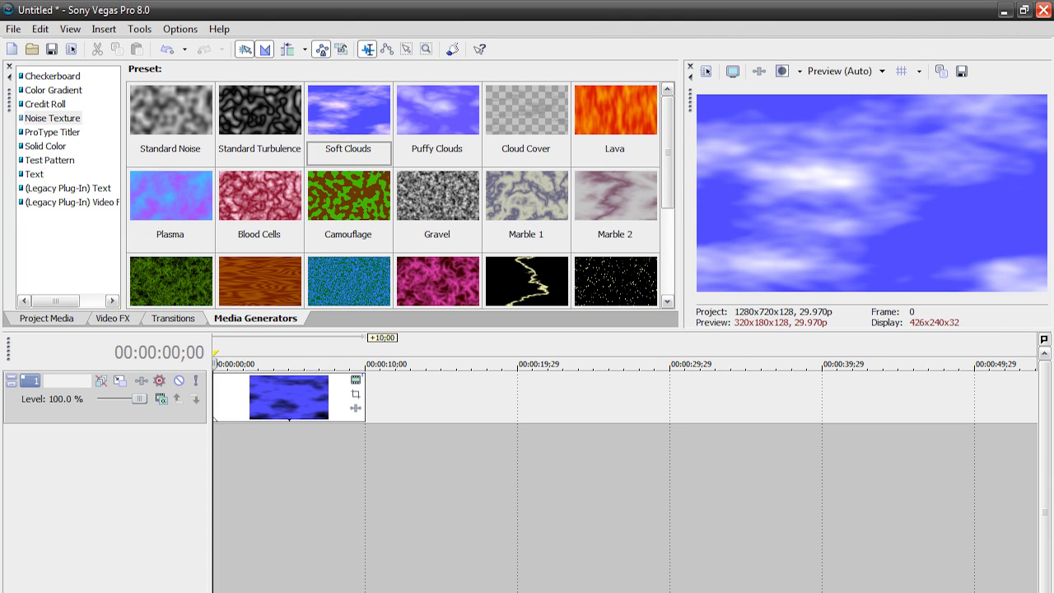
# Return a keyframe to 5;00, then at 10;00 set Progress 0 and magenta colour A.
pyautogui.click(355, 380)
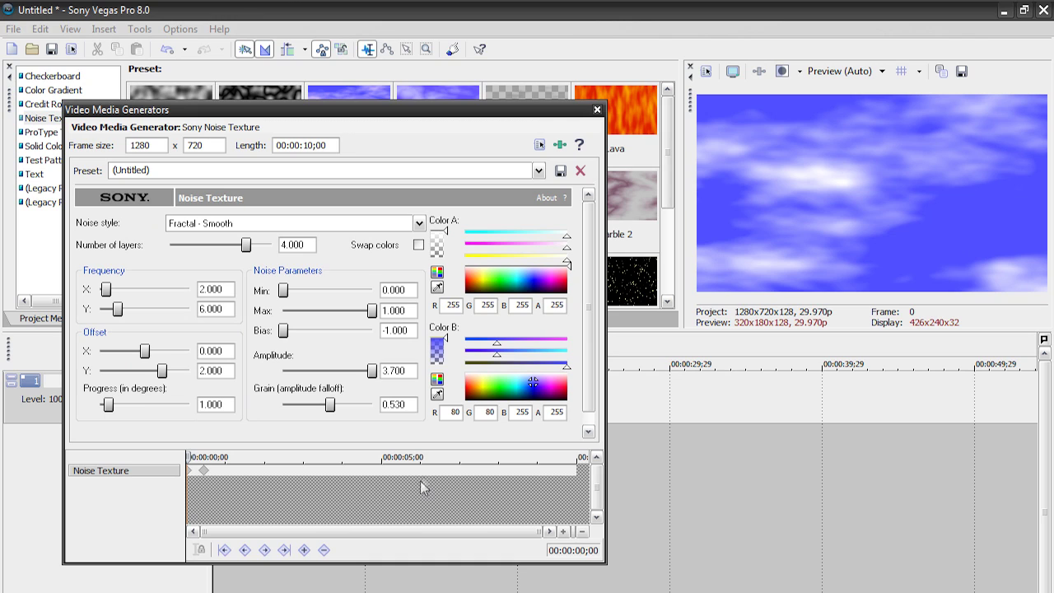
pyautogui.moveTo(204, 475); pyautogui.dragTo(385, 474)
pyautogui.moveTo(187, 456); pyautogui.dragTo(610, 465)
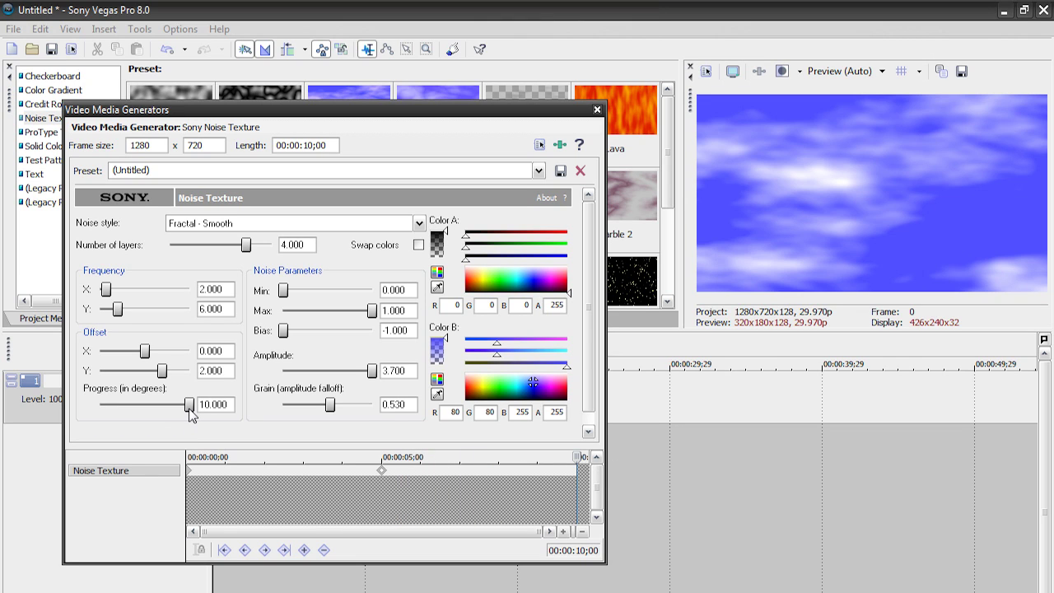
pyautogui.moveTo(189, 405); pyautogui.dragTo(74, 409)
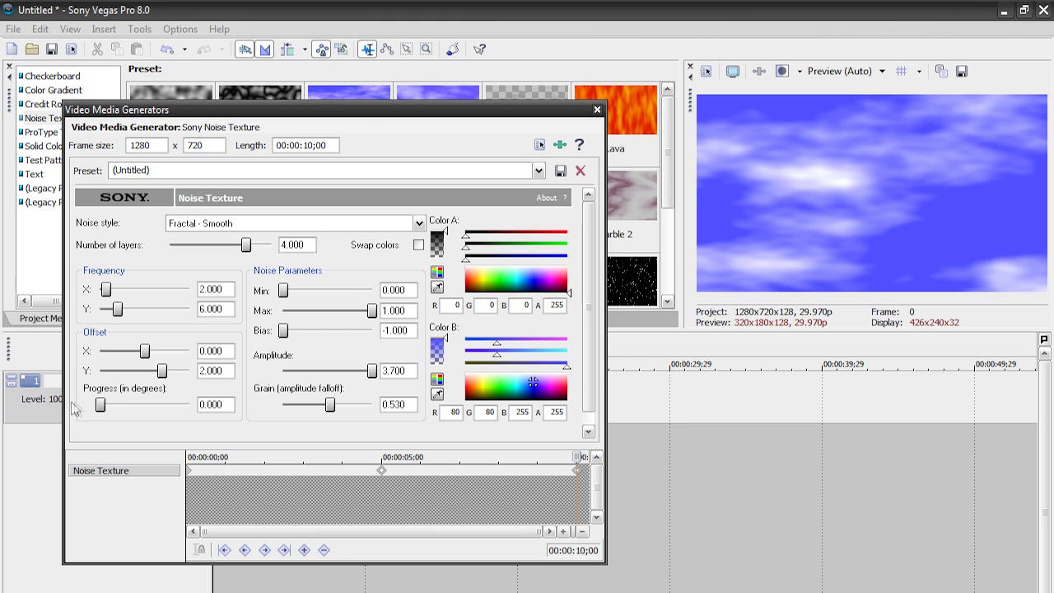
pyautogui.moveTo(552, 284)
pyautogui.mouseDown()
pyautogui.moveTo(528, 281)
pyautogui.moveTo(563, 284)
pyautogui.moveTo(552, 285)
pyautogui.mouseUp()
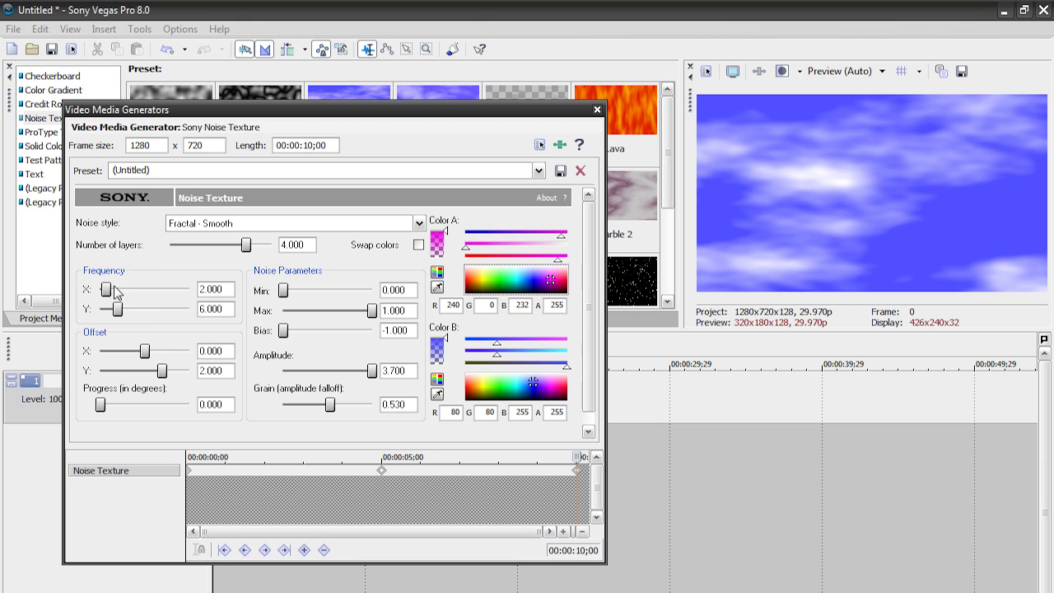
# Set frequency to 30, offset X -2.780, amplitude 0.920 and bias -0.120.
pyautogui.moveTo(106, 289); pyautogui.dragTo(234, 289)
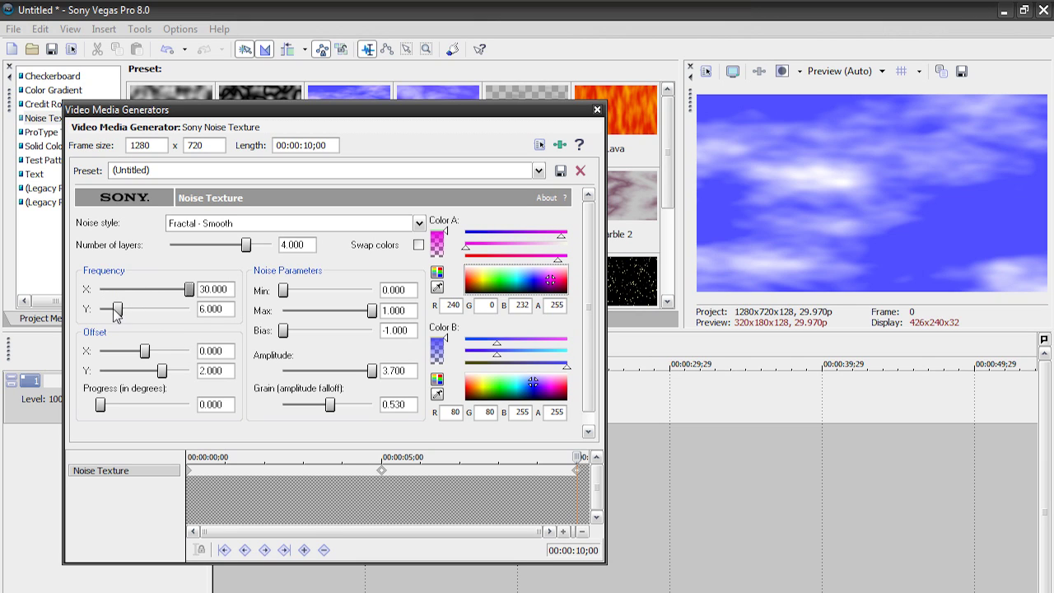
pyautogui.moveTo(117, 310); pyautogui.dragTo(241, 321)
pyautogui.moveTo(150, 352)
pyautogui.mouseDown()
pyautogui.moveTo(122, 353)
pyautogui.moveTo(150, 371)
pyautogui.mouseUp()
pyautogui.moveTo(372, 372); pyautogui.dragTo(321, 372)
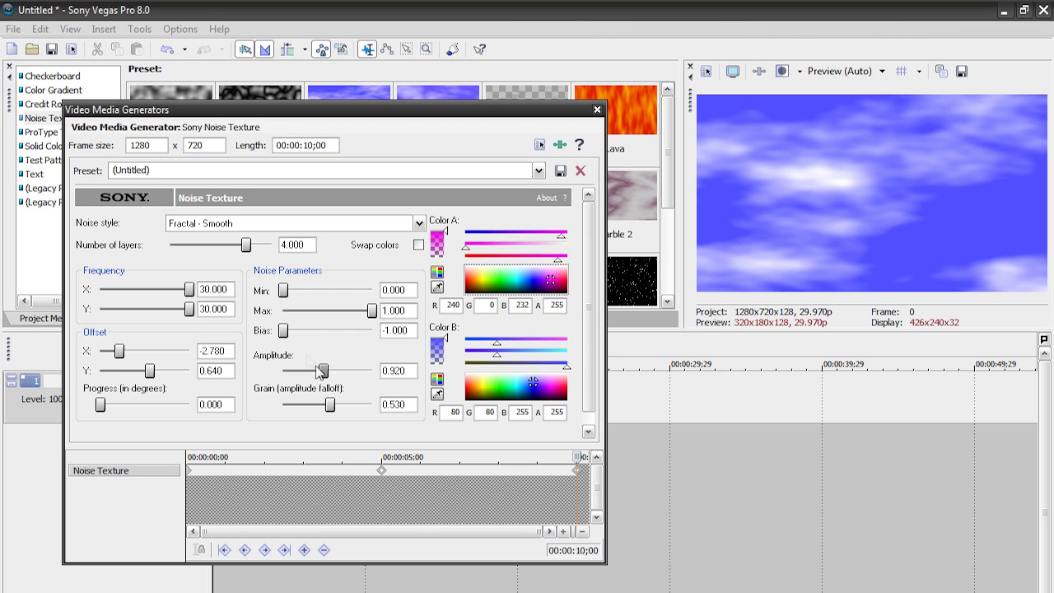
pyautogui.moveTo(284, 331); pyautogui.dragTo(367, 334)
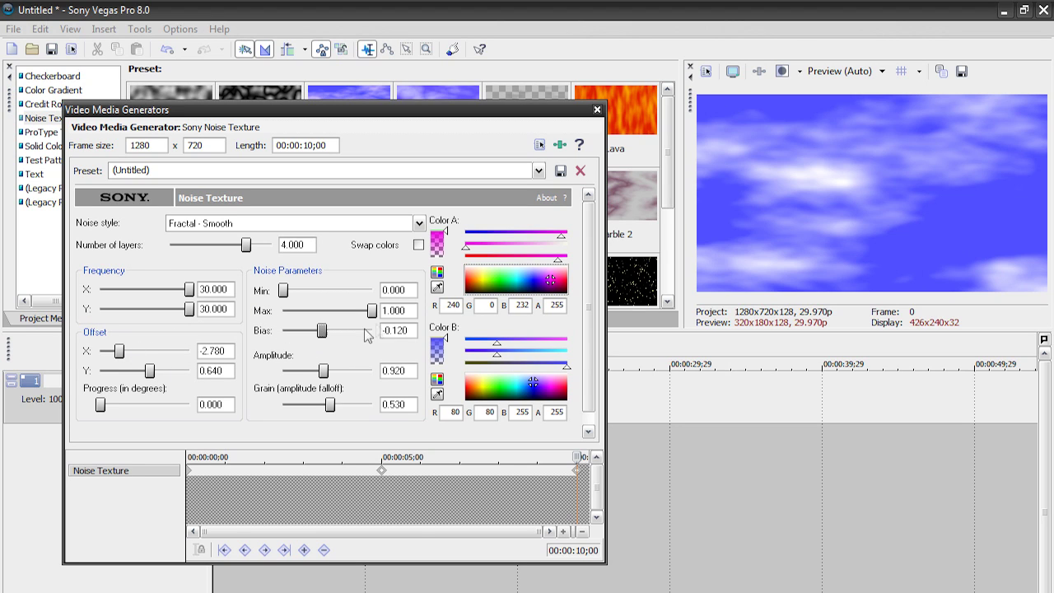
# Play the clip through the morph from blue clouds into magenta noise, then reopen its settings.
pyautogui.click(597, 110)
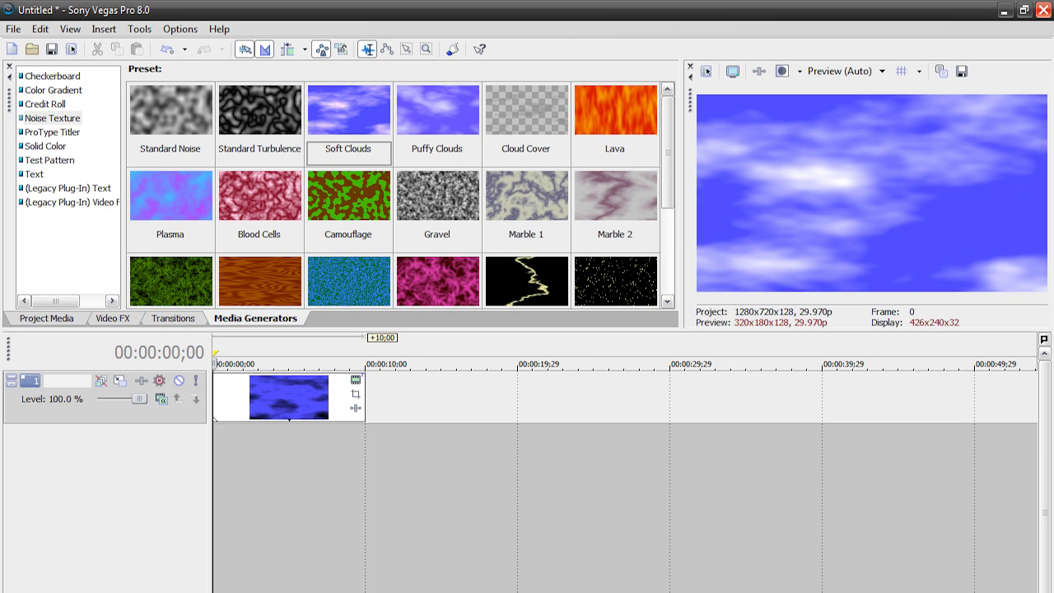
pyautogui.press('space')
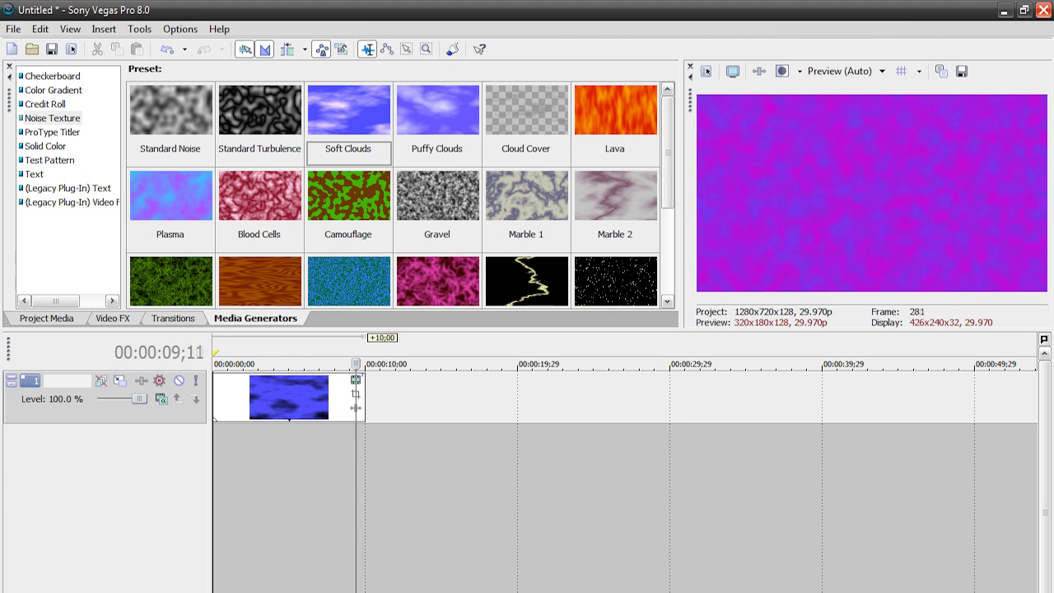
pyautogui.press('space')
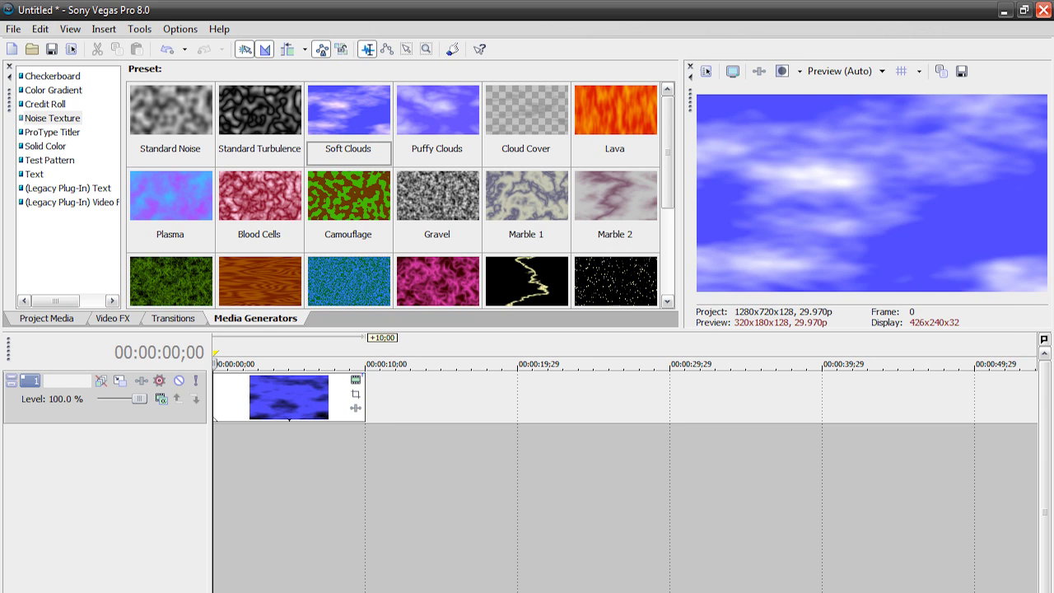
pyautogui.click(356, 381)
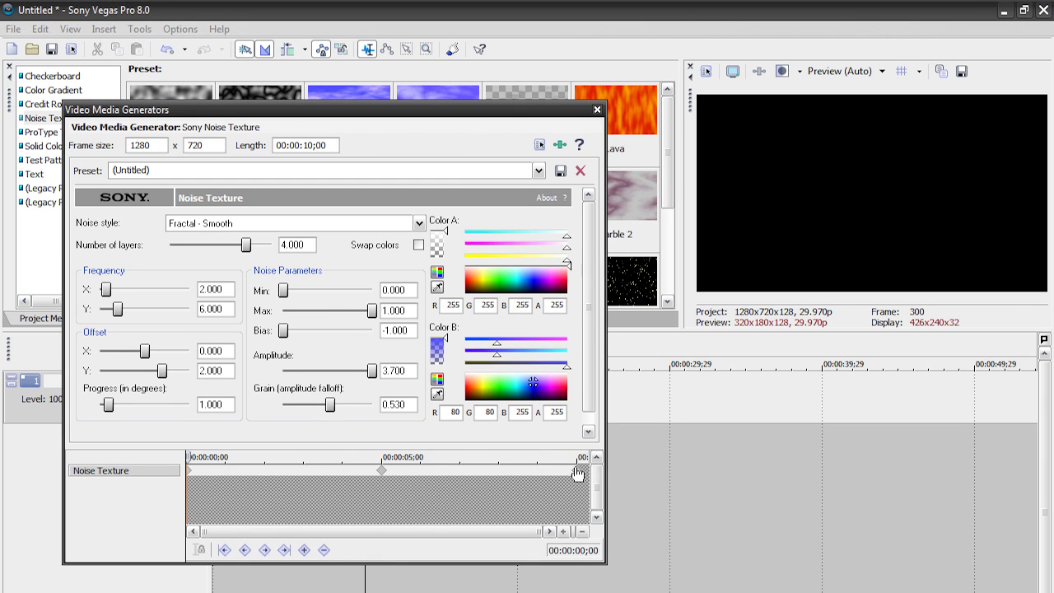
# Review the cloud clip's end and 5-second keyframes, close the generator, and delete the clip.
pyautogui.click(577, 473)
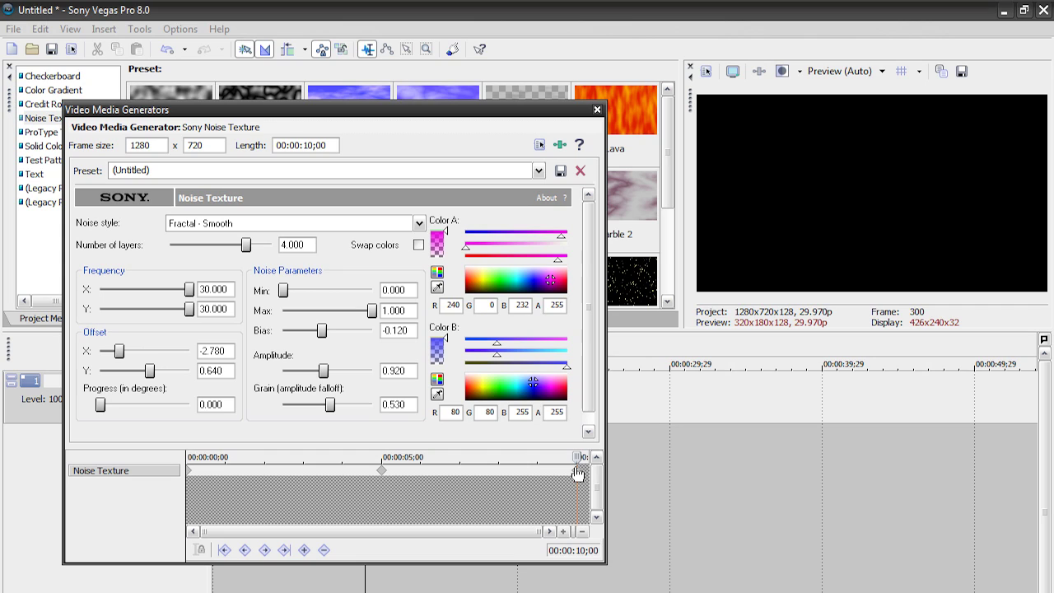
pyautogui.click(383, 472)
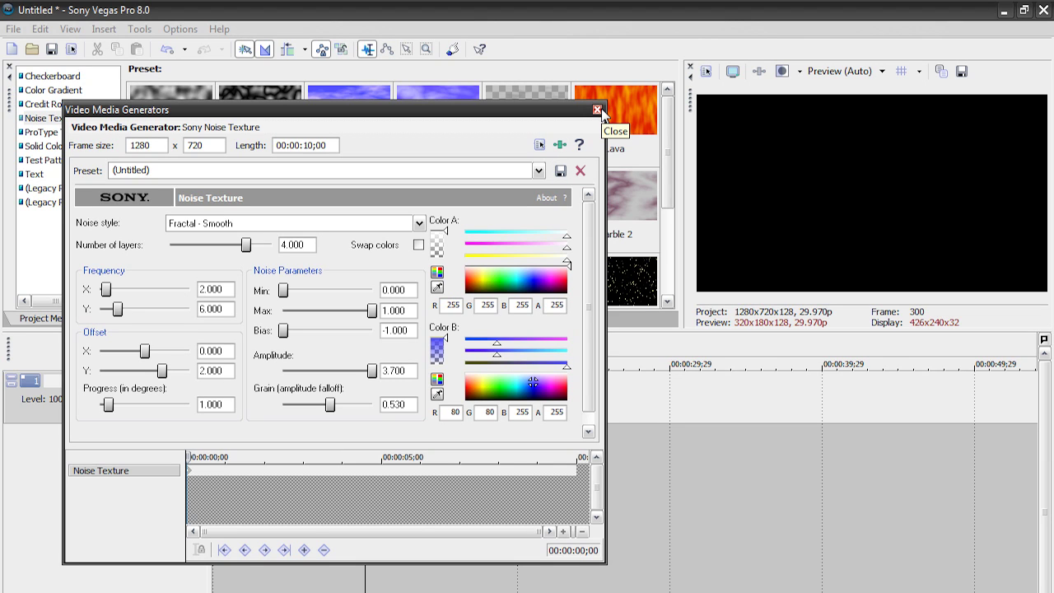
pyautogui.click(598, 109)
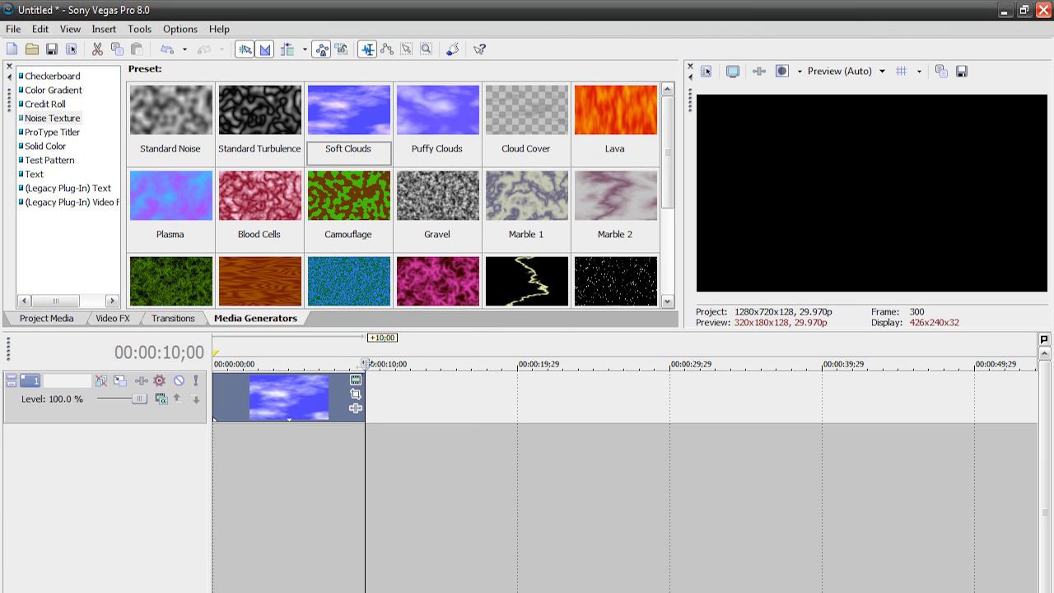
pyautogui.click(301, 395)
pyautogui.press('Delete')
# Add a new noise texture clip at the timeline start with Color A set to green.
pyautogui.hotkey('ctrl', 'Home')
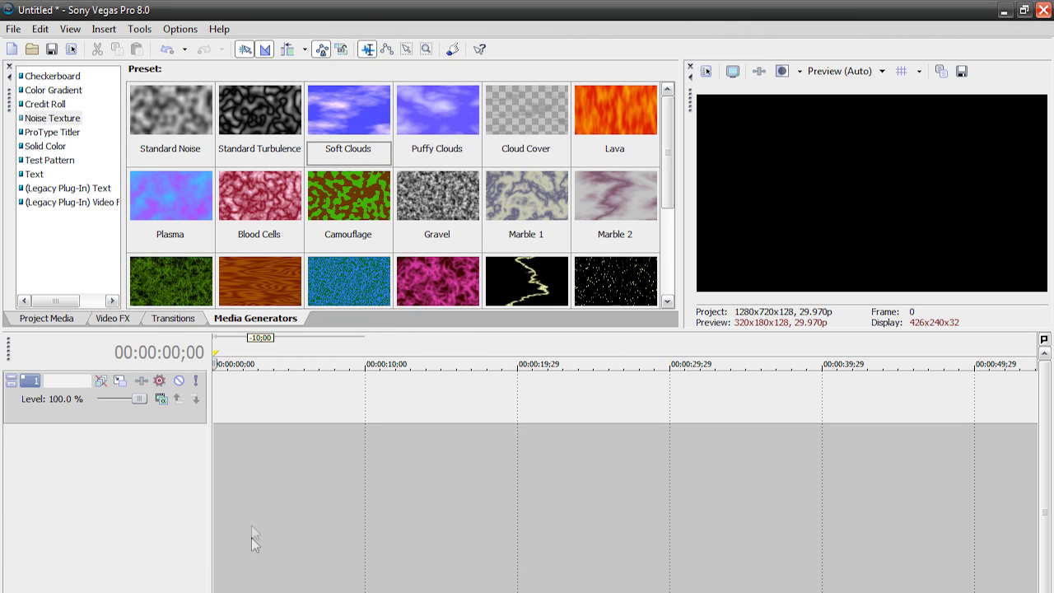
pyautogui.click(671, 214)
pyautogui.scroll(1, 670, 214)
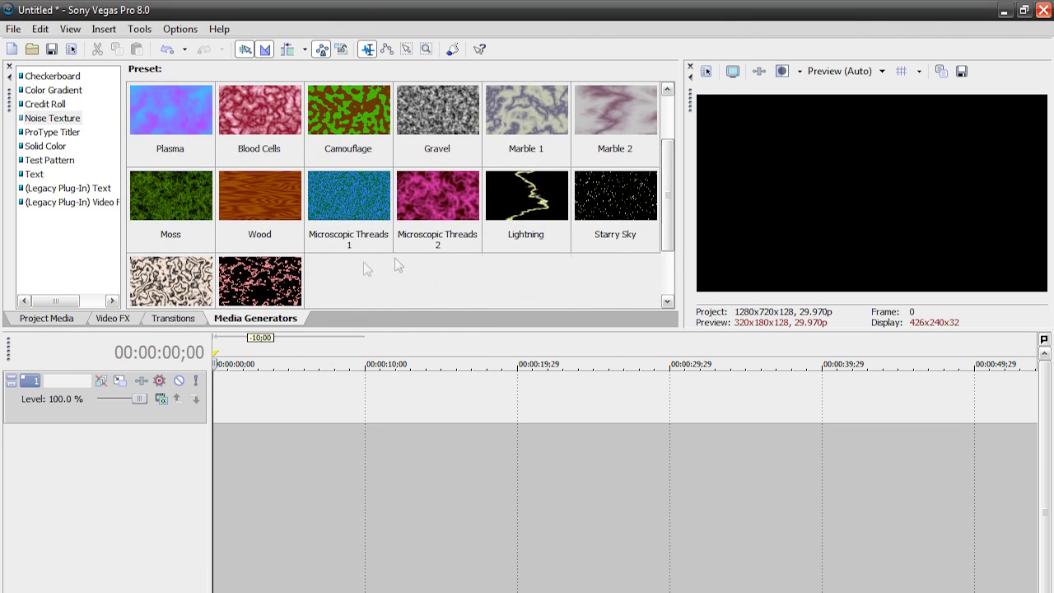
pyautogui.moveTo(445, 188); pyautogui.dragTo(96, 416)
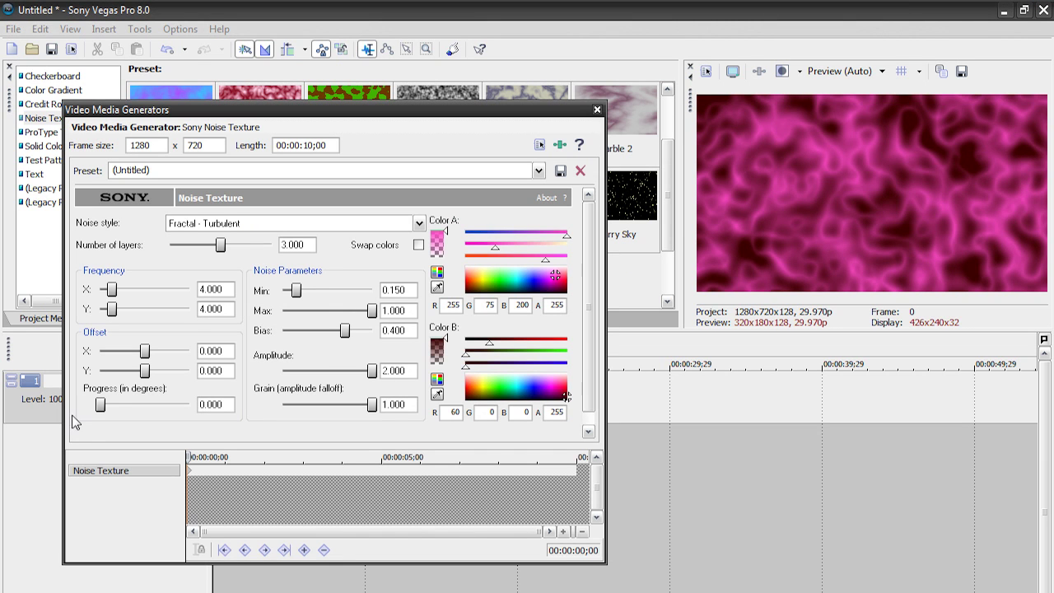
pyautogui.click(491, 277)
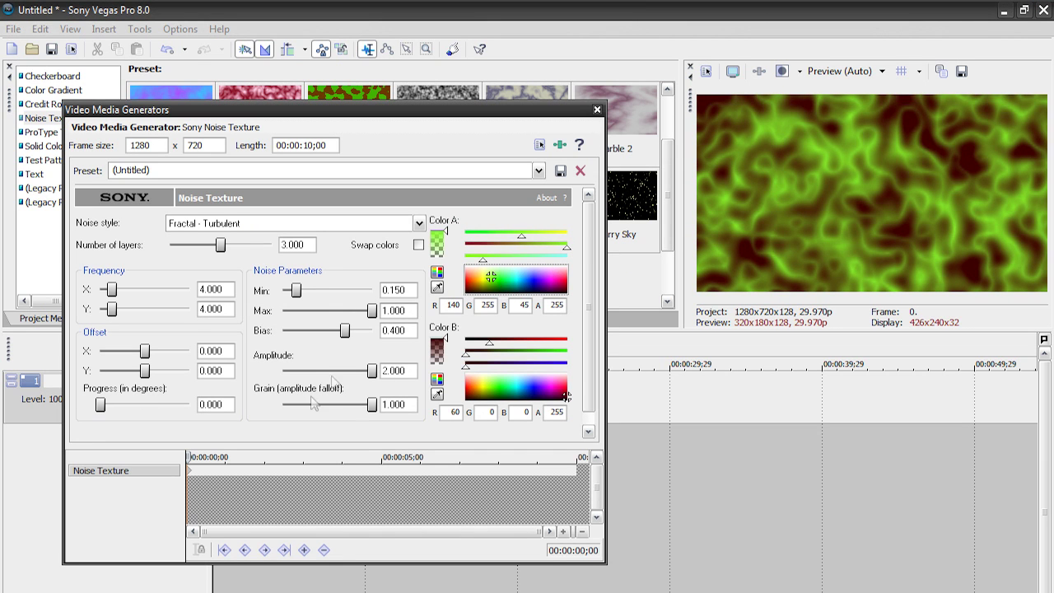
# Add colour-change keyframes at 3;18 and 6;14 in the noise texture.
pyautogui.moveTo(188, 457); pyautogui.dragTo(327, 458)
pyautogui.moveTo(530, 397); pyautogui.dragTo(475, 349)
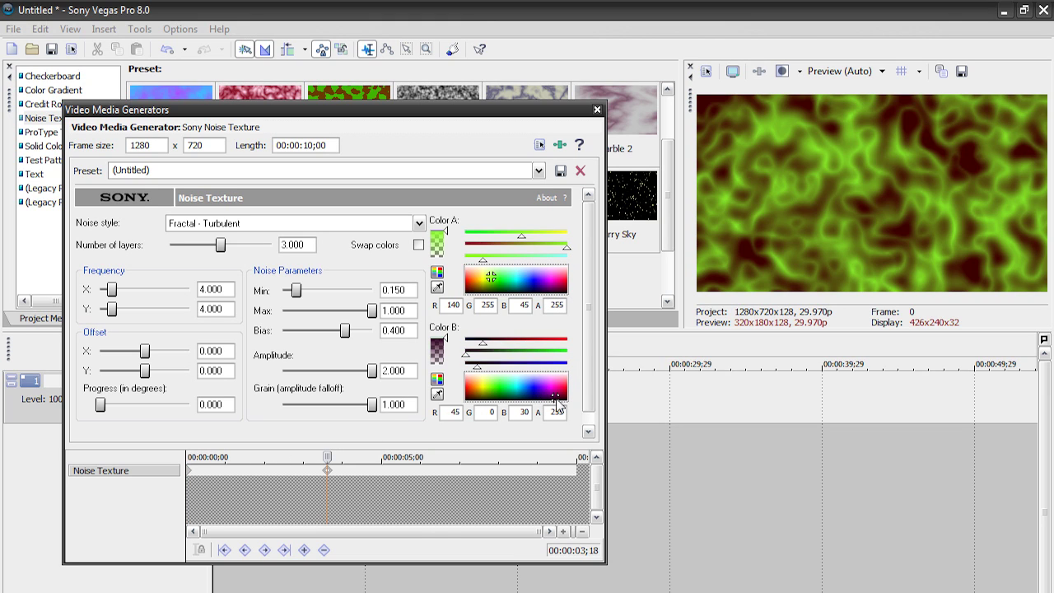
pyautogui.moveTo(336, 455); pyautogui.dragTo(439, 456)
pyautogui.click(477, 384)
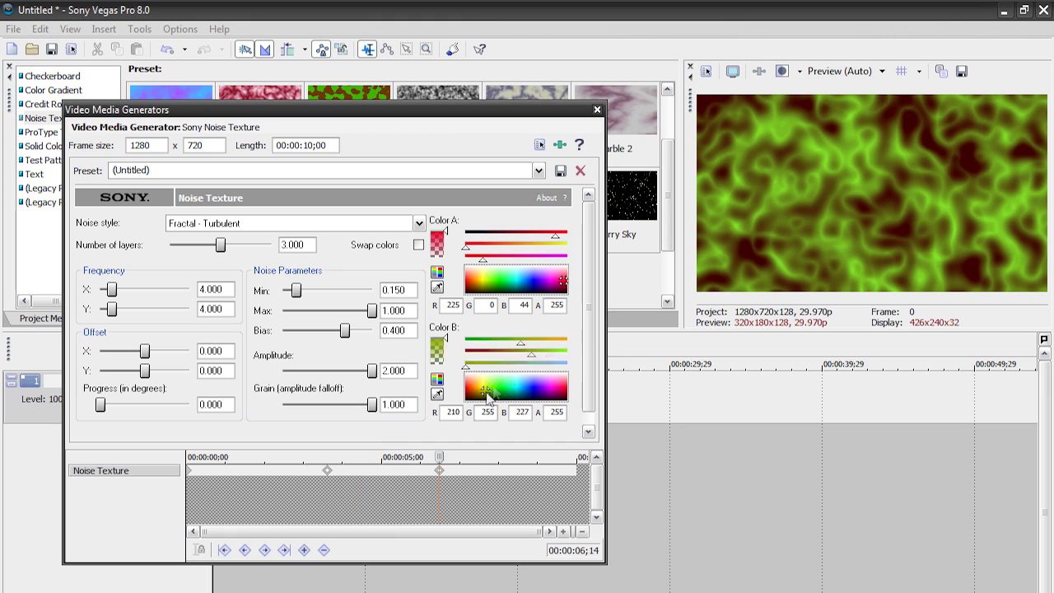
# Set progress to 10 at 6;14 and teal/red-purple colours at 8;23, then close settings.
pyautogui.click(478, 278)
pyautogui.click(106, 405)
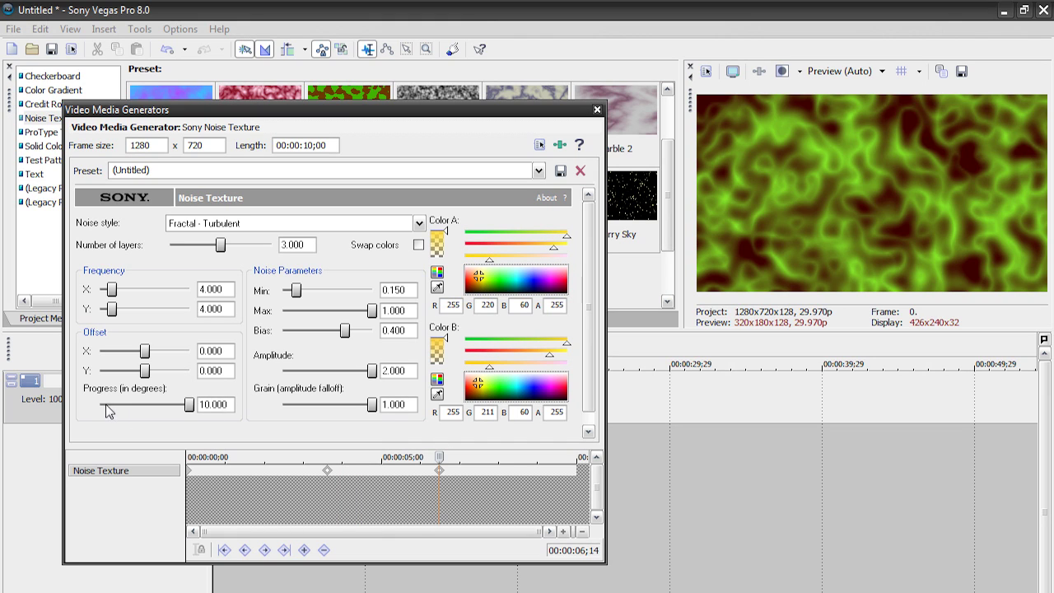
pyautogui.click(528, 457)
pyautogui.click(511, 389)
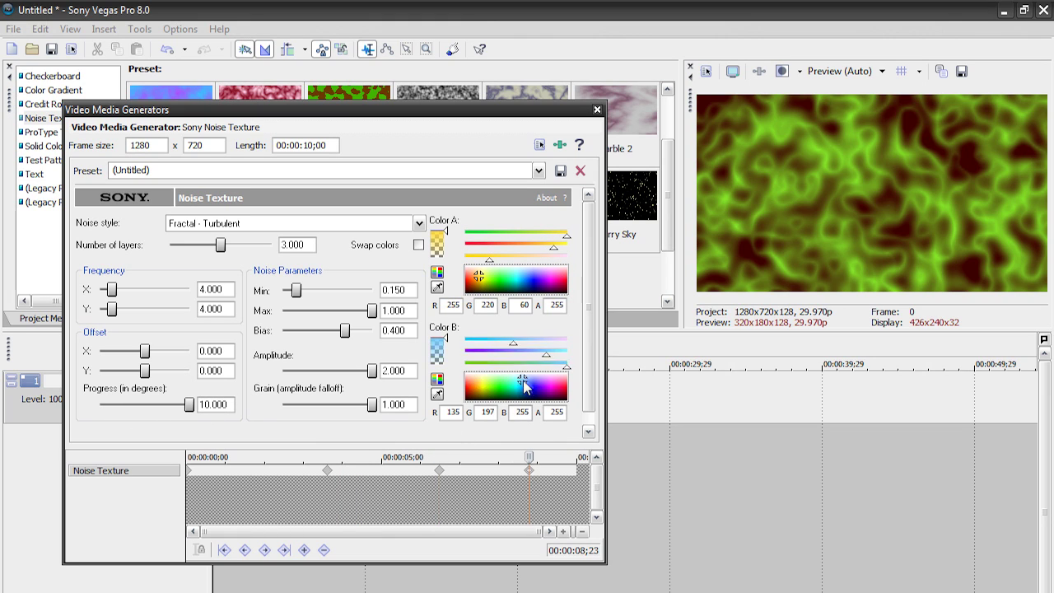
pyautogui.click(537, 282)
pyautogui.click(542, 282)
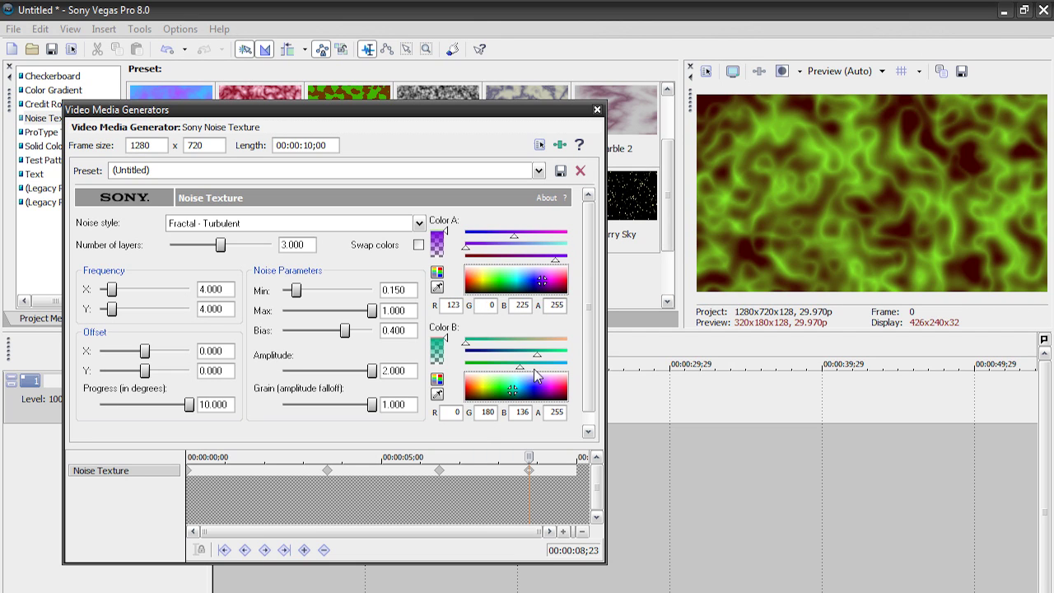
pyautogui.click(597, 111)
pyautogui.press('space')
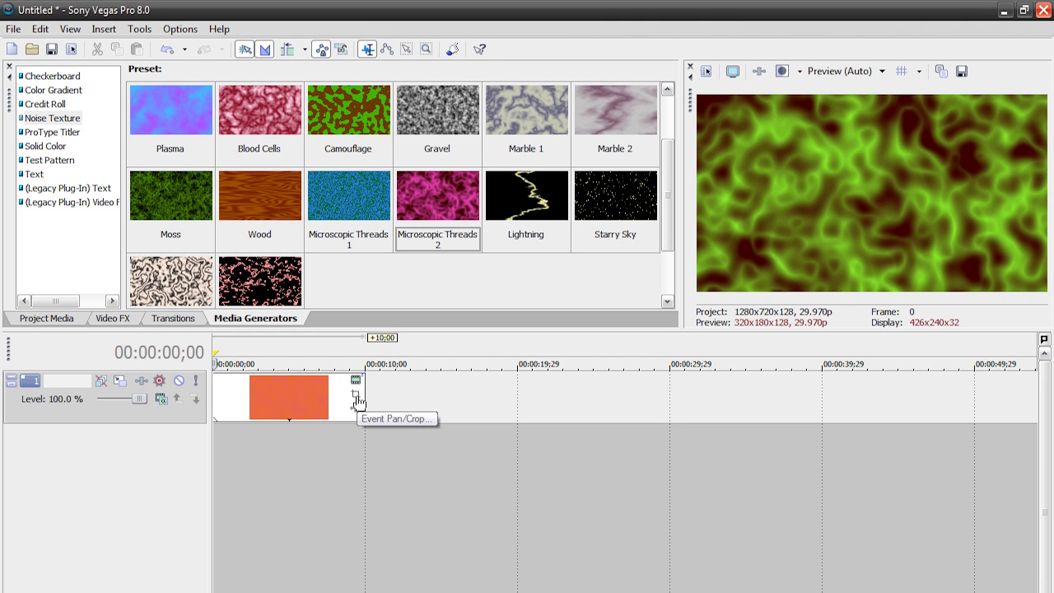
# Pan/crop the noise clip from a top-left quarter close-up at frame 0 to full frame near 4;28.
pyautogui.click(355, 396)
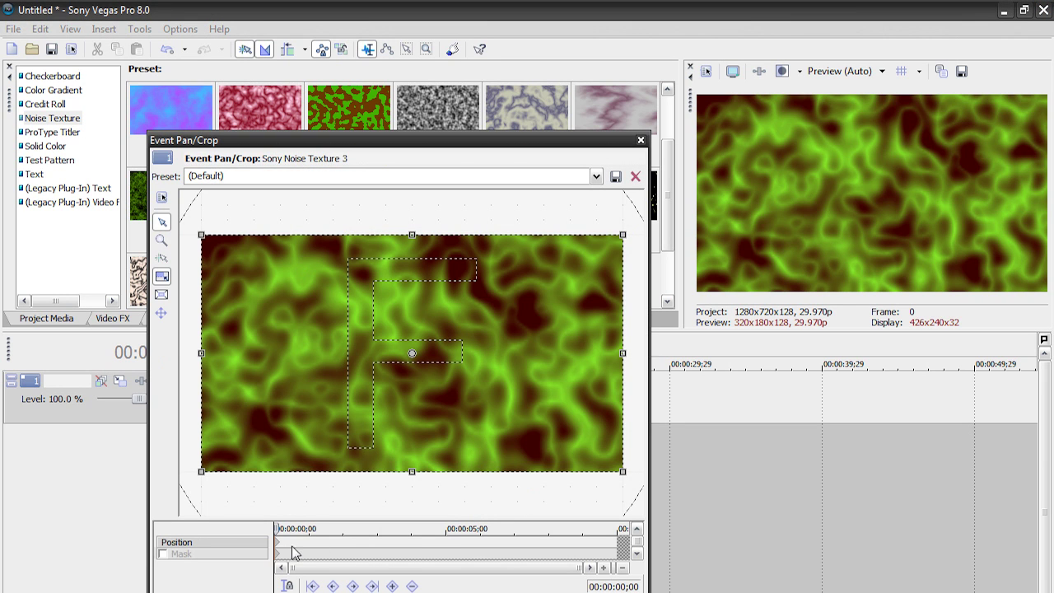
pyautogui.moveTo(295, 551); pyautogui.dragTo(240, 550)
pyautogui.moveTo(623, 473); pyautogui.dragTo(376, 372)
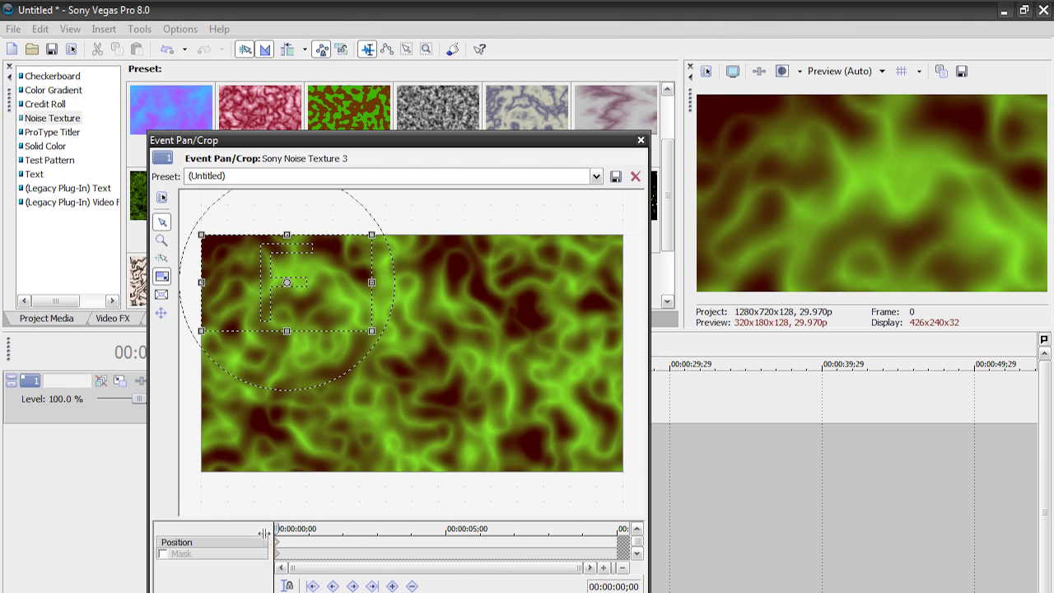
pyautogui.moveTo(309, 527); pyautogui.dragTo(448, 528)
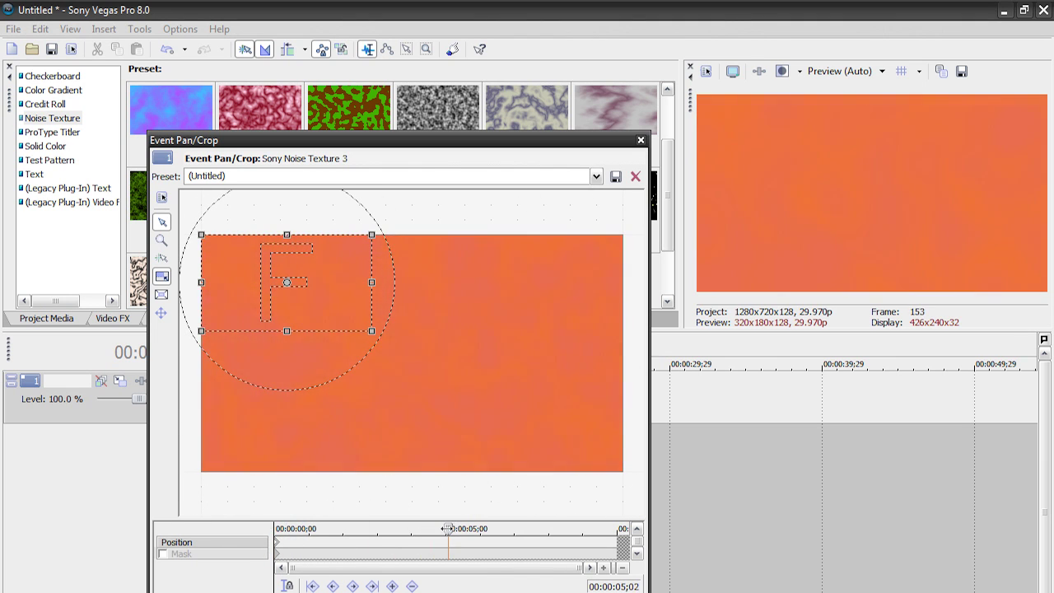
pyautogui.click(444, 528)
pyautogui.moveTo(371, 330); pyautogui.dragTo(624, 481)
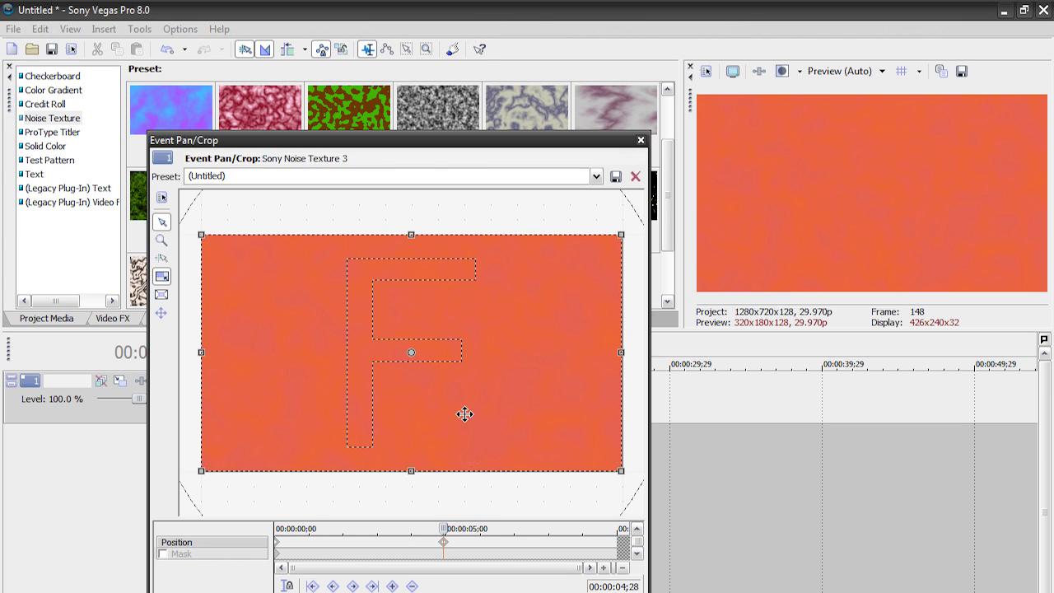
pyautogui.click(640, 140)
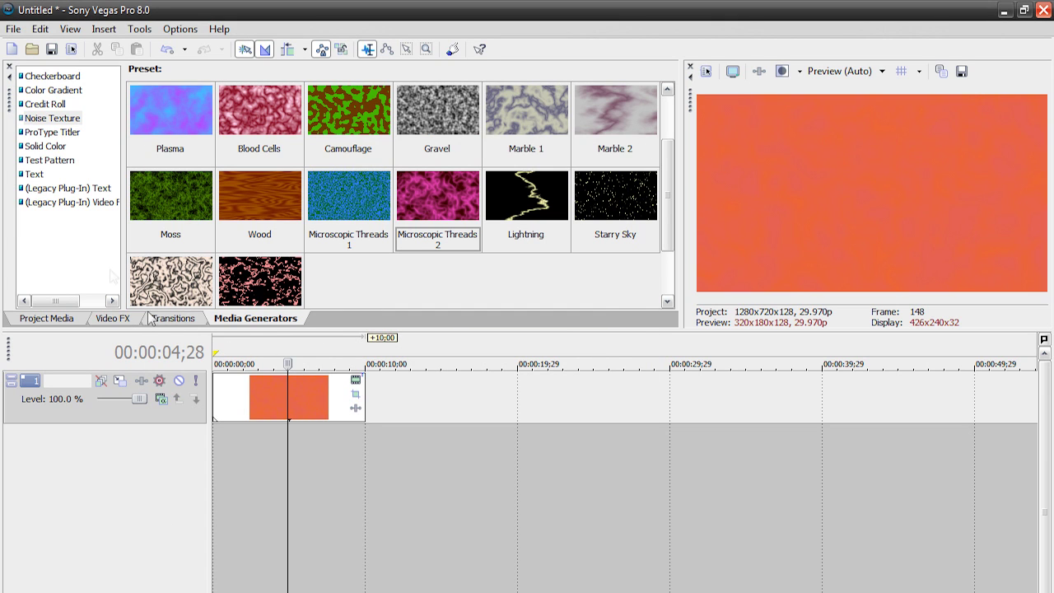
# Add a 'dgdgsgf' text clip on a new track, keyframed from top to bottom at 2;10.
pyautogui.click(35, 174)
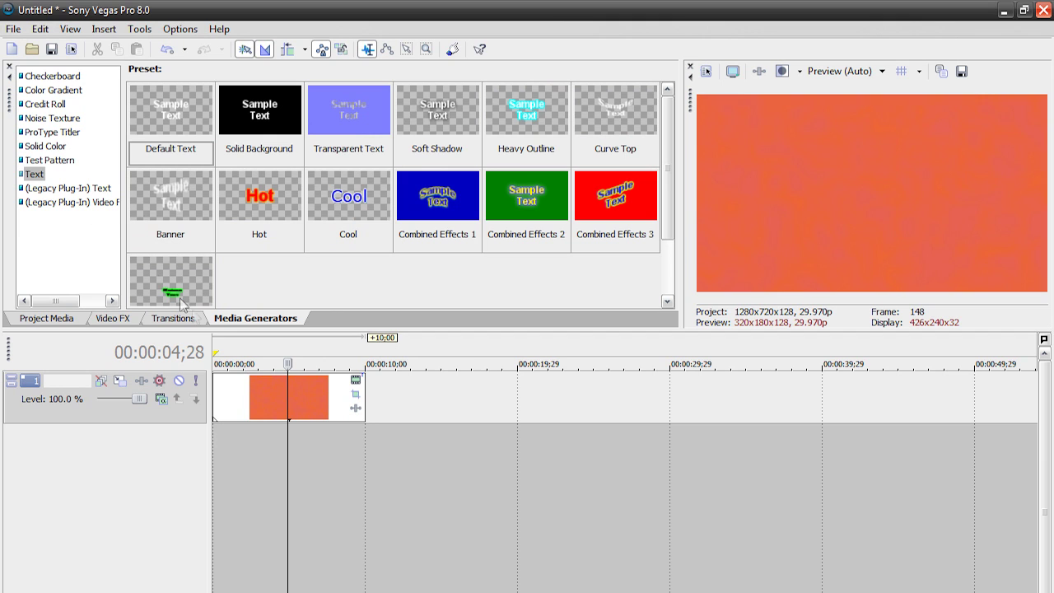
pyautogui.moveTo(156, 109); pyautogui.dragTo(255, 416)
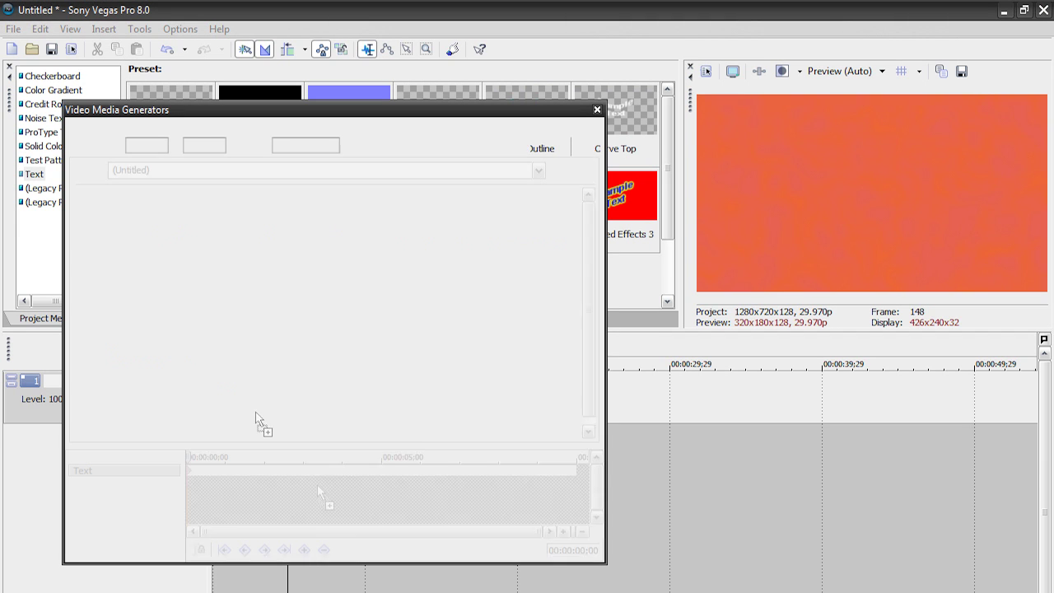
pyautogui.write('dg')
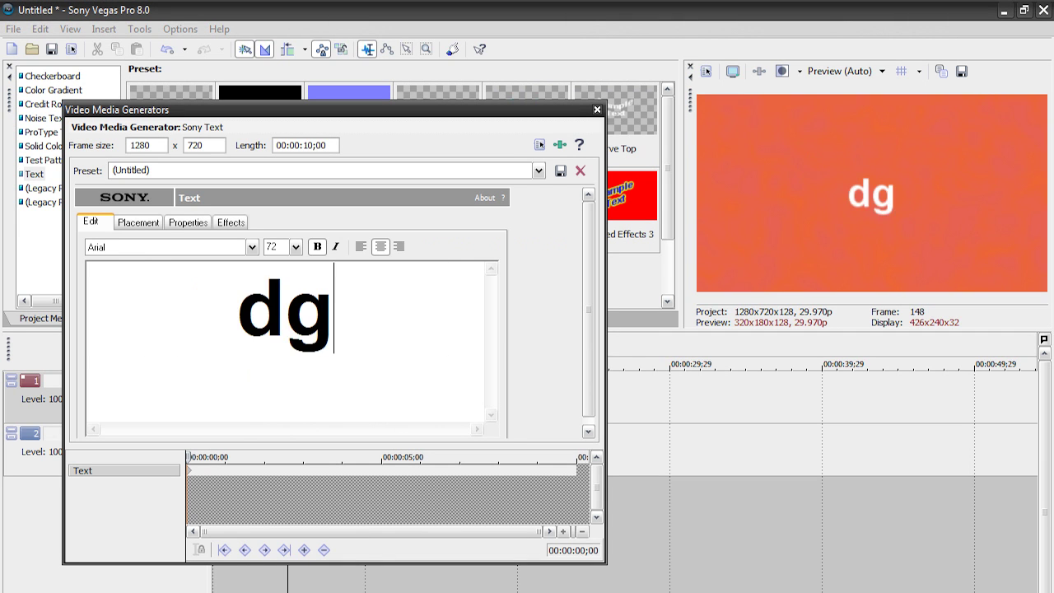
pyautogui.write('dgsgf')
pyautogui.click(138, 222)
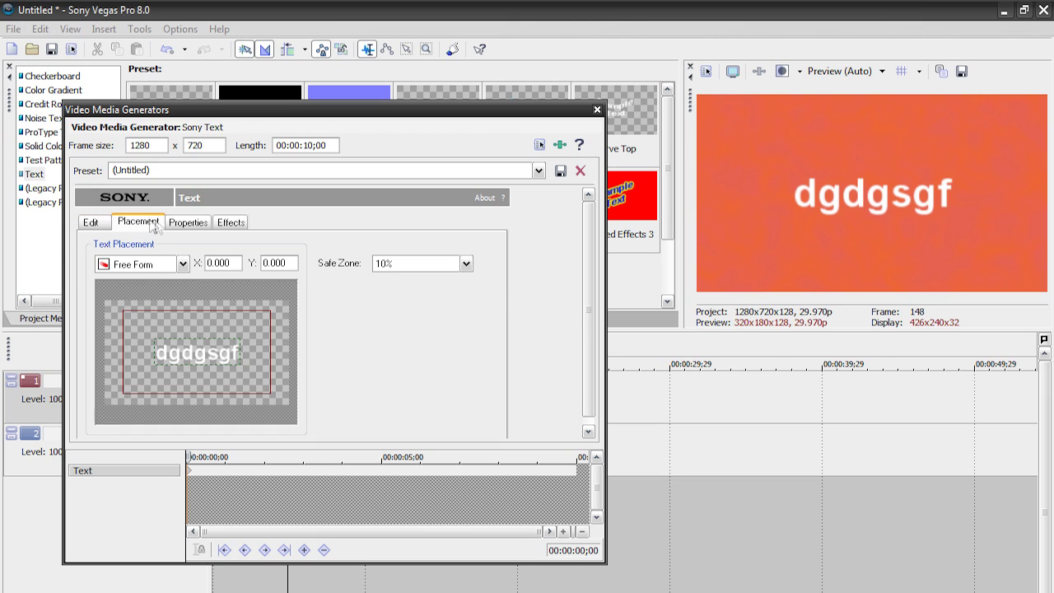
pyautogui.moveTo(181, 358); pyautogui.dragTo(181, 319)
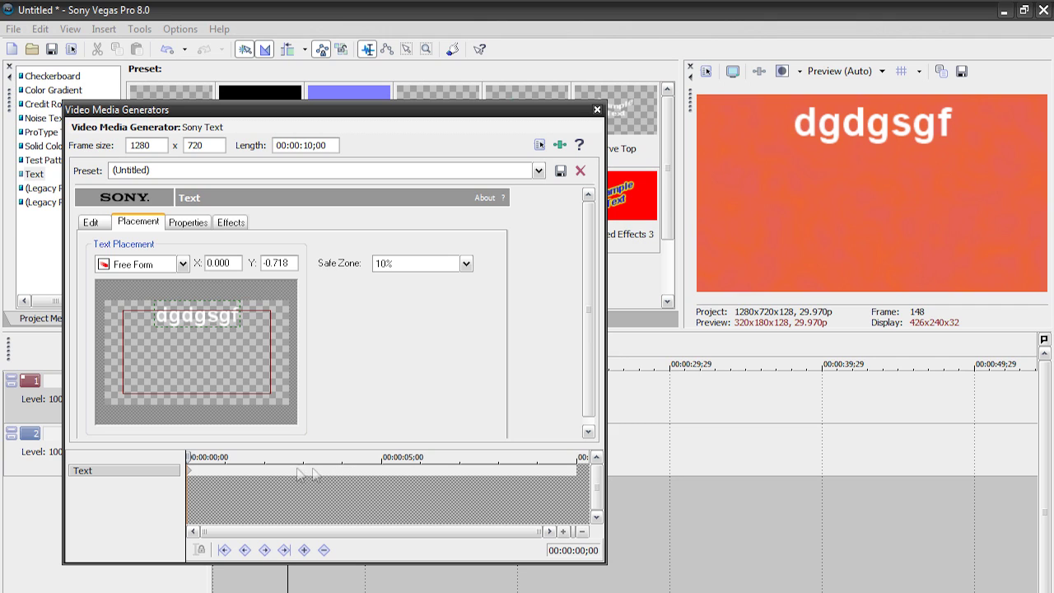
pyautogui.moveTo(194, 316); pyautogui.dragTo(194, 389)
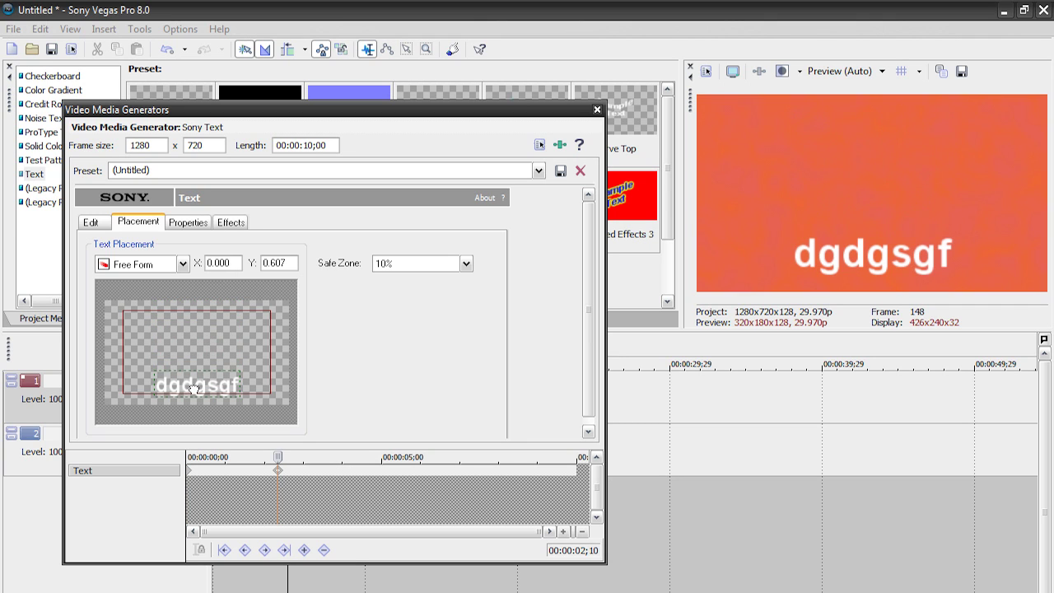
# Give the text a light-blue outline with width 0.572, then play the project.
pyautogui.click(230, 222)
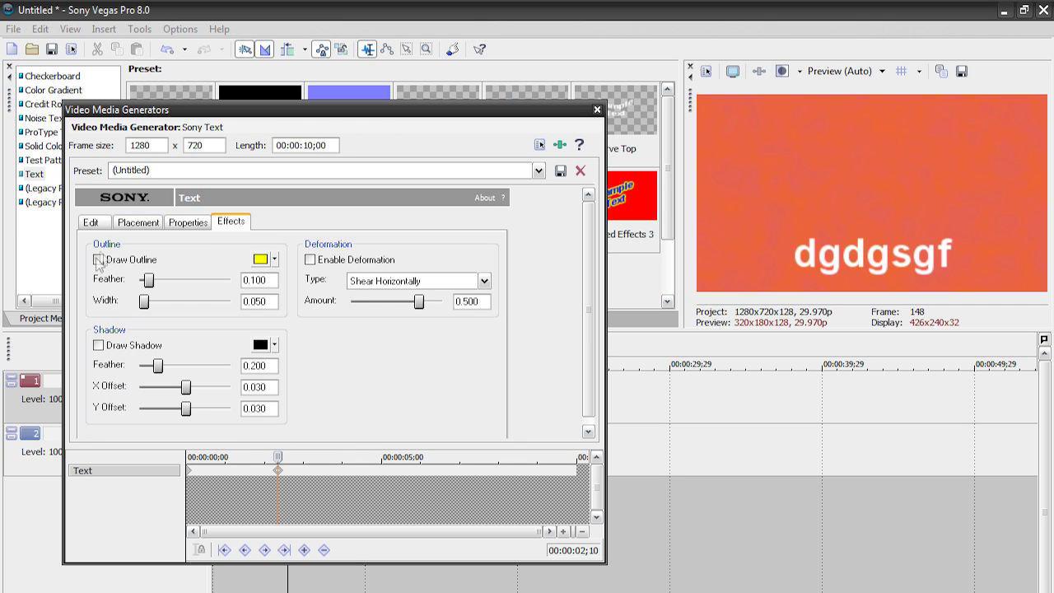
pyautogui.click(99, 260)
pyautogui.click(274, 260)
pyautogui.click(356, 327)
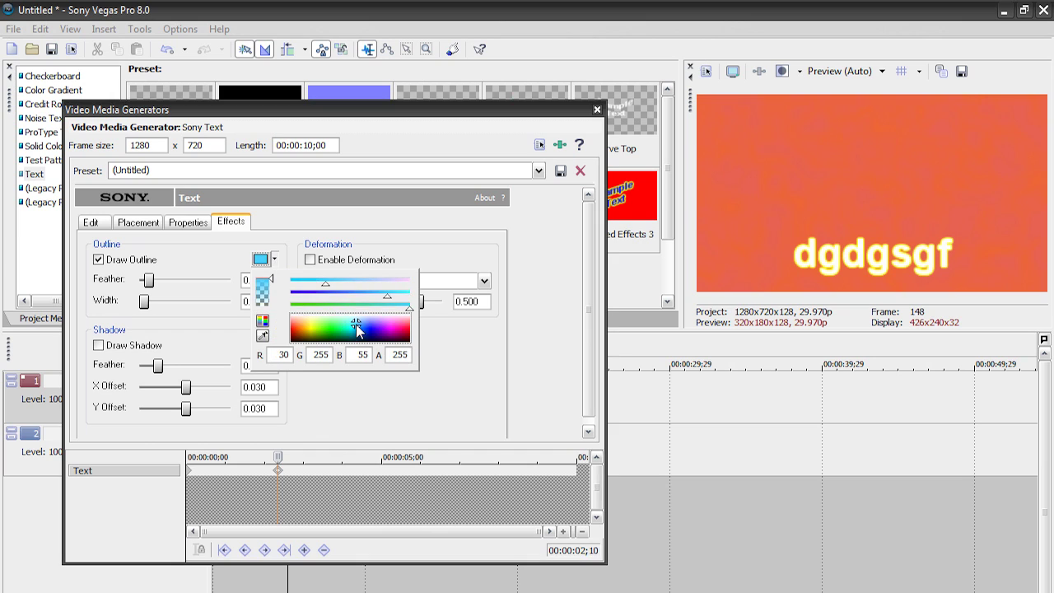
pyautogui.click(420, 244)
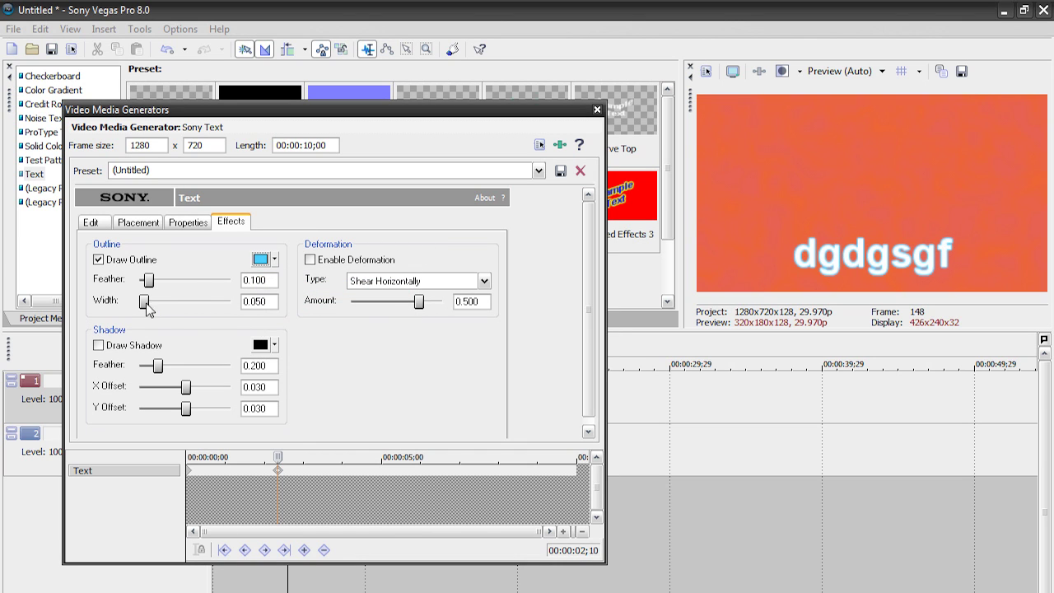
pyautogui.moveTo(148, 306); pyautogui.dragTo(204, 306)
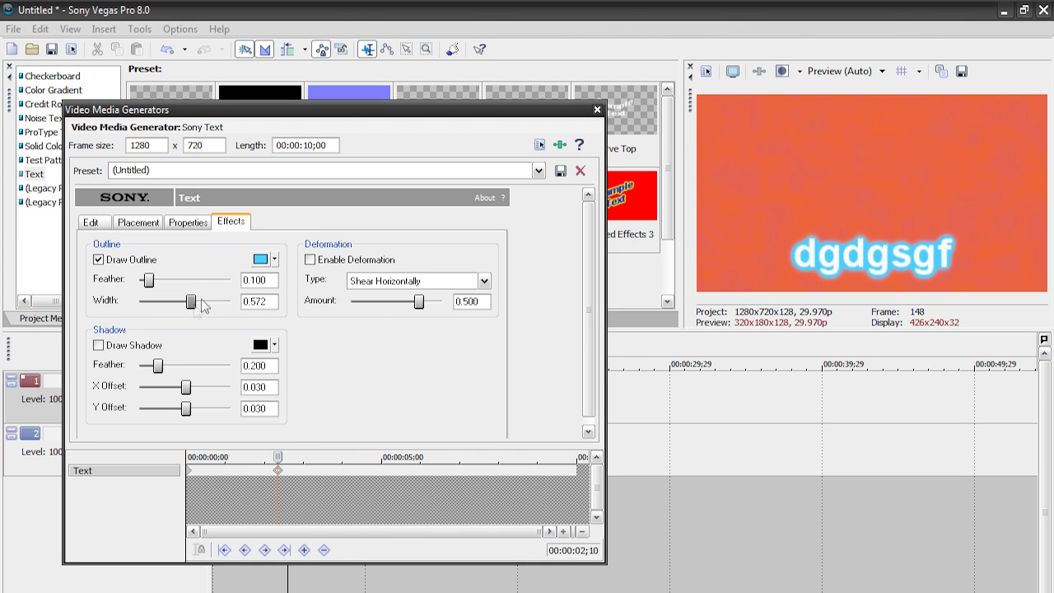
pyautogui.click(597, 109)
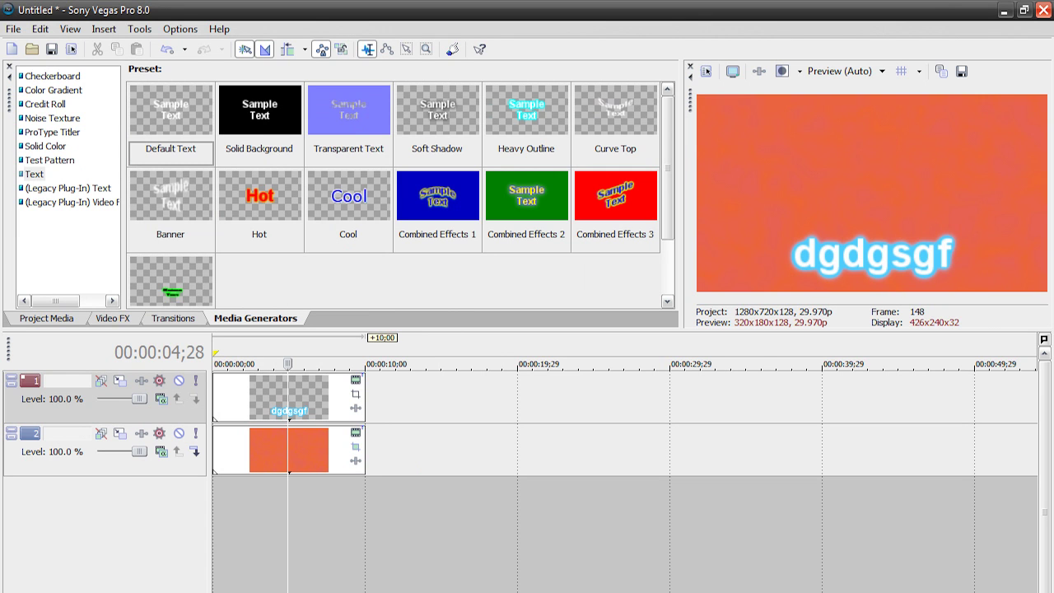
pyautogui.press('space')
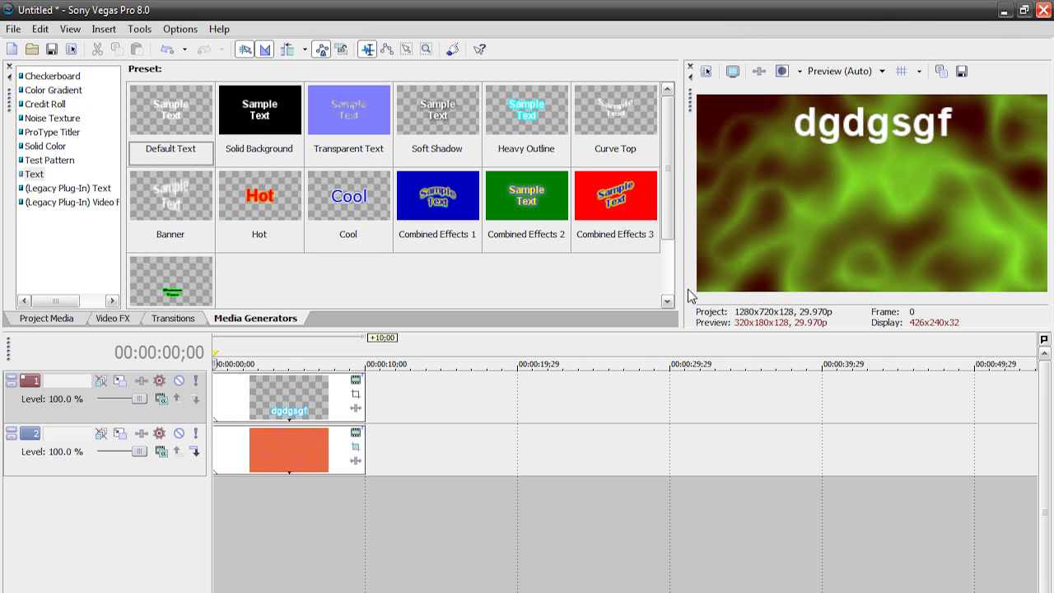
pyautogui.click(357, 383)
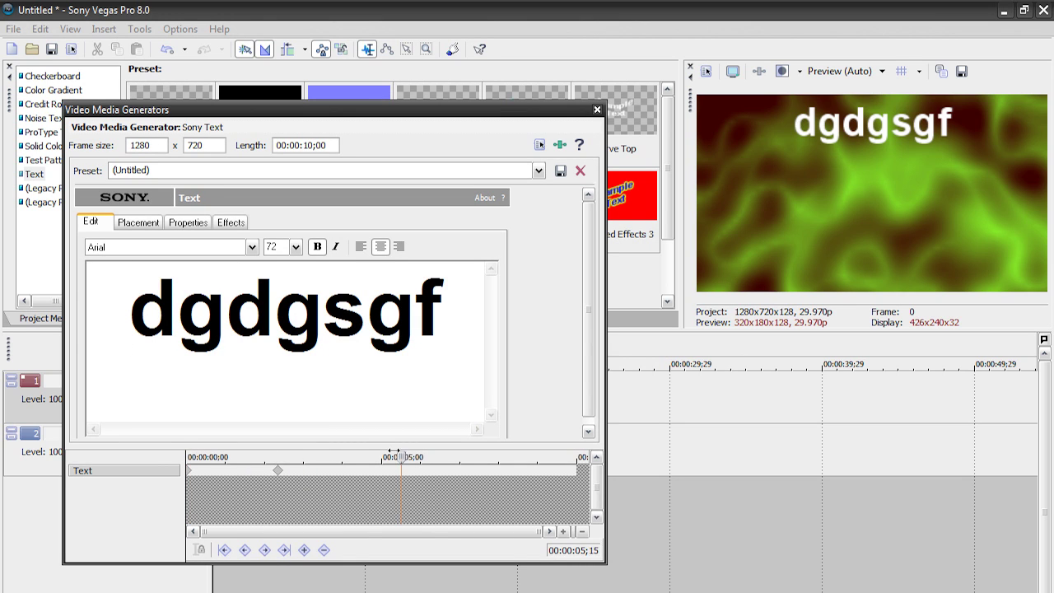
pyautogui.moveTo(394, 452); pyautogui.dragTo(380, 451)
pyautogui.click(596, 109)
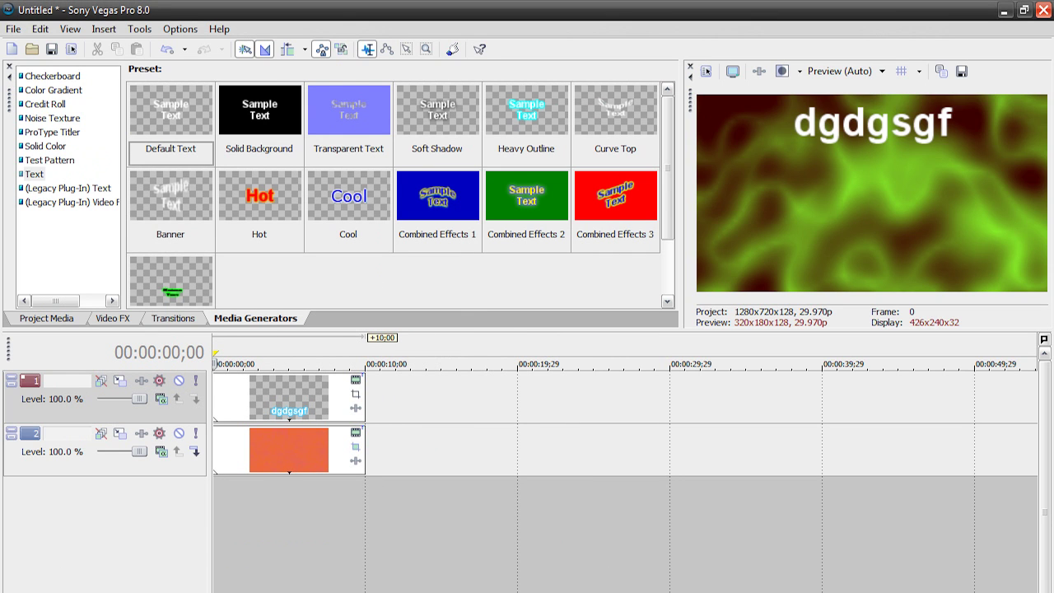
pyautogui.scroll(-1, 460, 517)
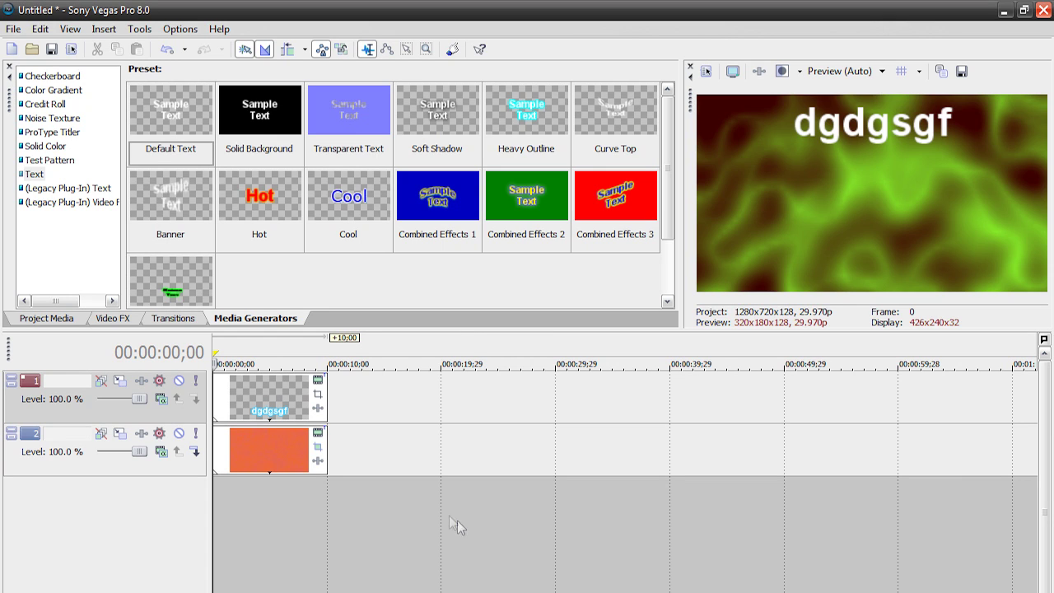
pyautogui.scroll(2, 454, 518)
pyautogui.click(447, 513)
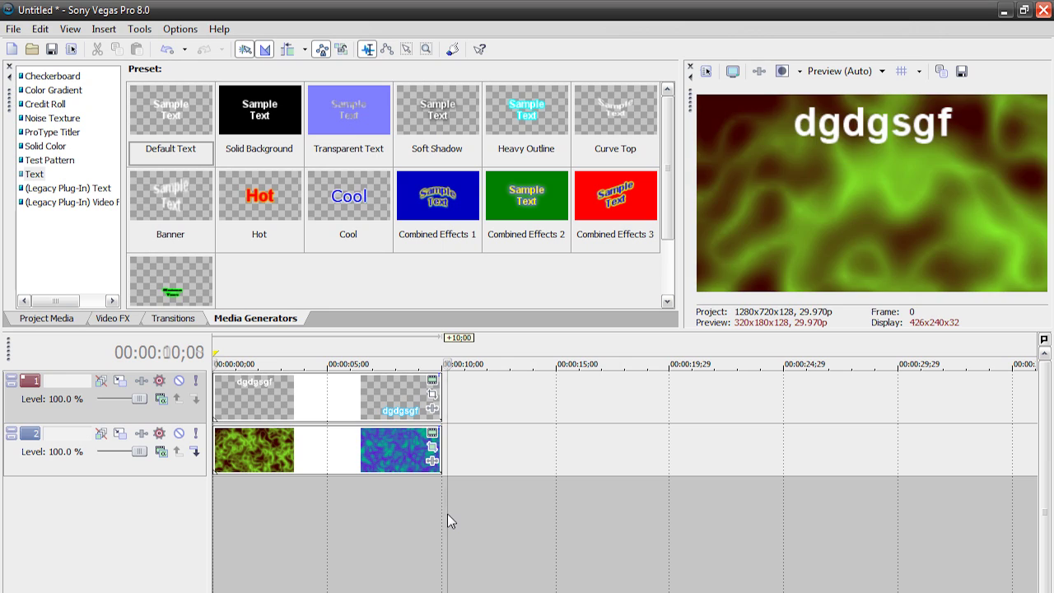
pyautogui.click(351, 514)
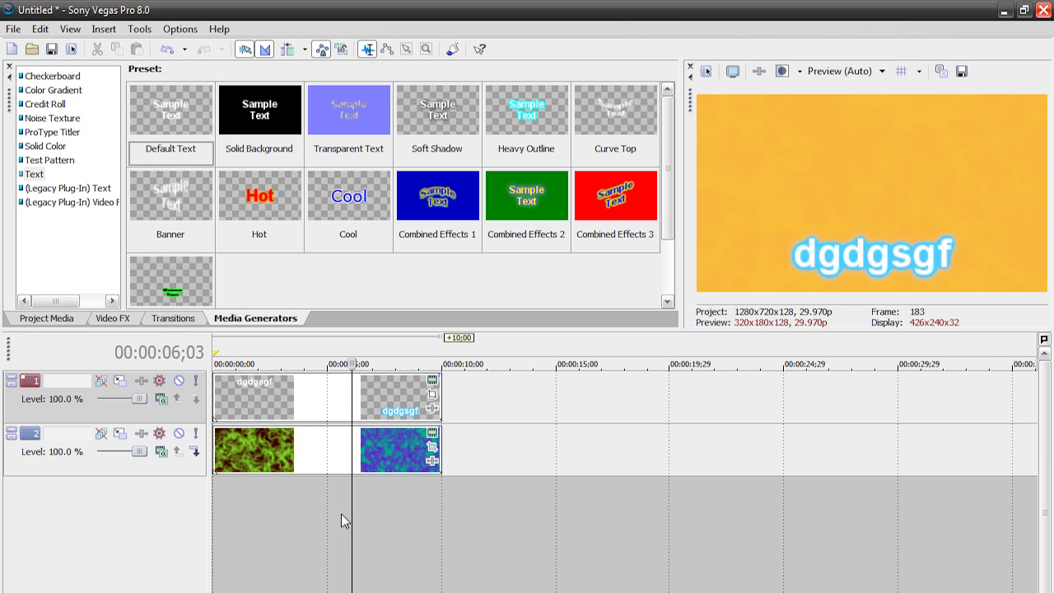